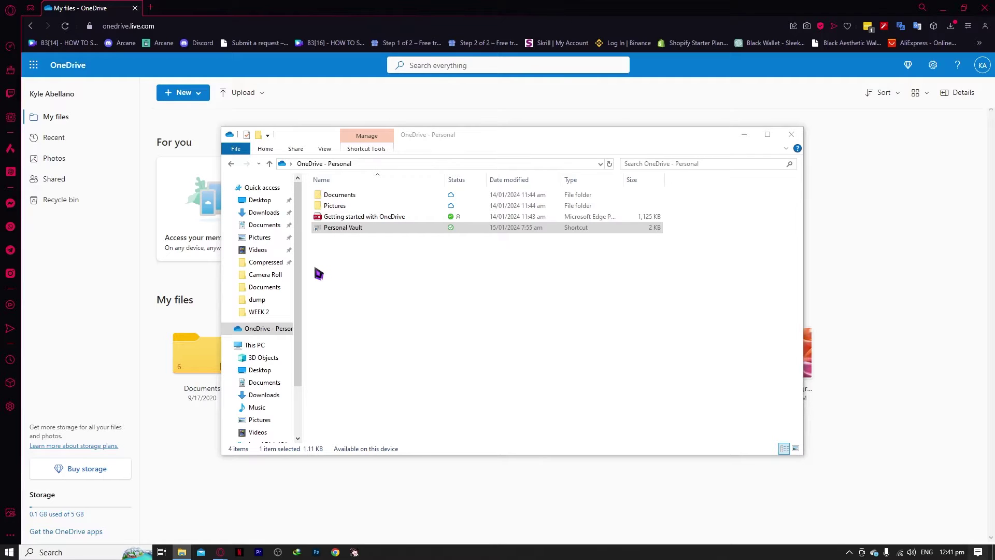
# Step: Minimize and restore the OneDrive - Personal window, then settle it left of the pastel silk image
pyautogui.moveTo(513, 147)
pyautogui.mouseDown()
pyautogui.moveTo(459, 178)
pyautogui.moveTo(518, 207)
pyautogui.moveTo(511, 156)
pyautogui.mouseUp()
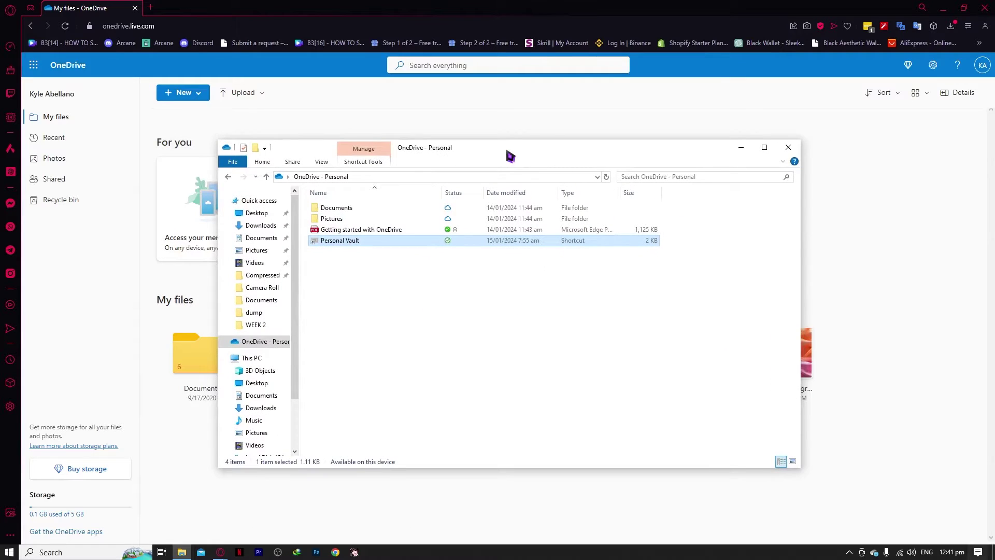
pyautogui.hotkey('alt', 'F4')
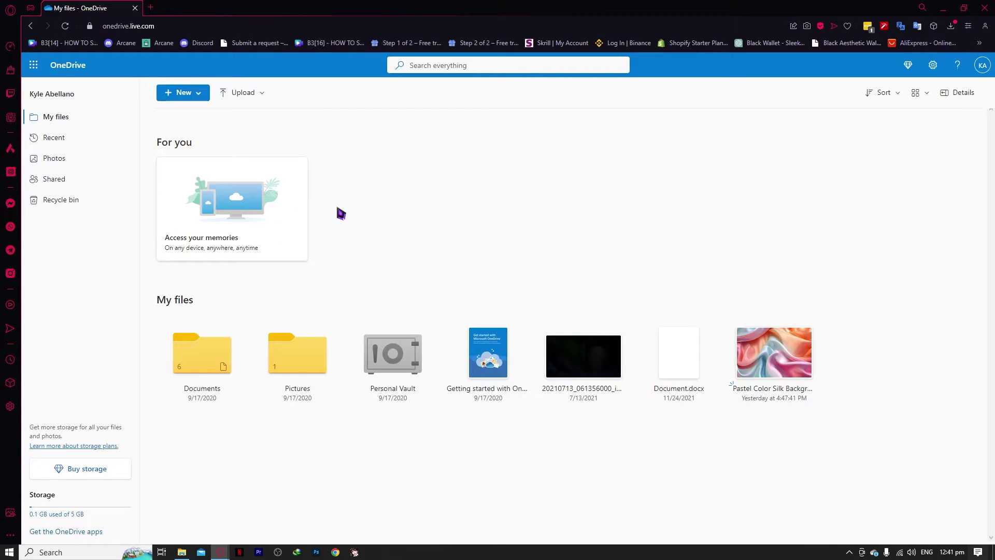
pyautogui.moveTo(181, 551)
pyautogui.click(191, 523)
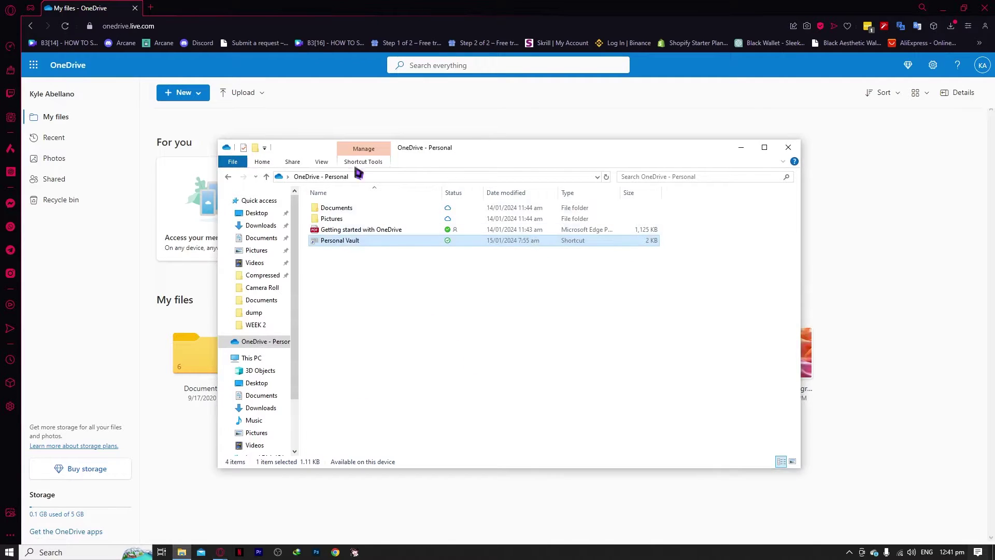
pyautogui.moveTo(479, 150); pyautogui.dragTo(653, 149)
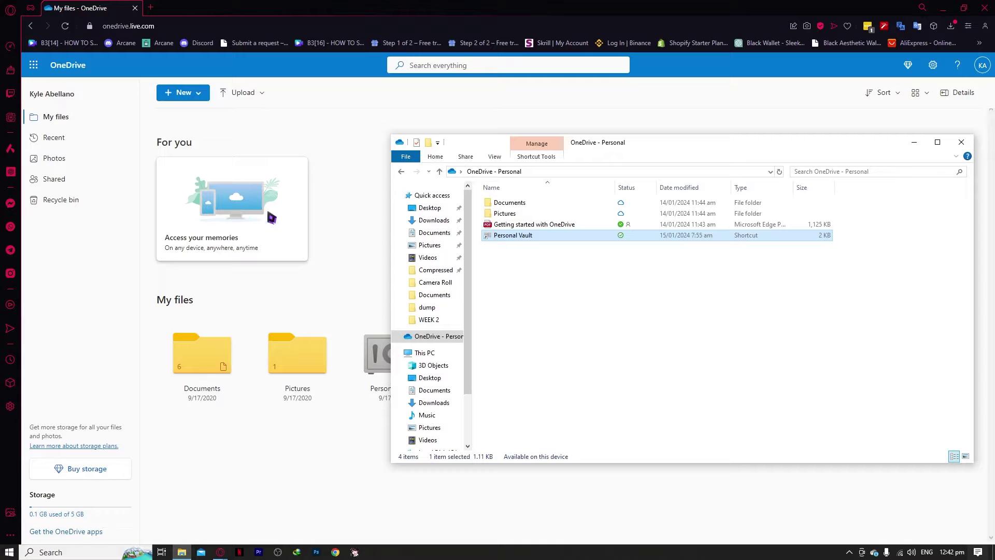
pyautogui.moveTo(702, 149); pyautogui.dragTo(434, 139)
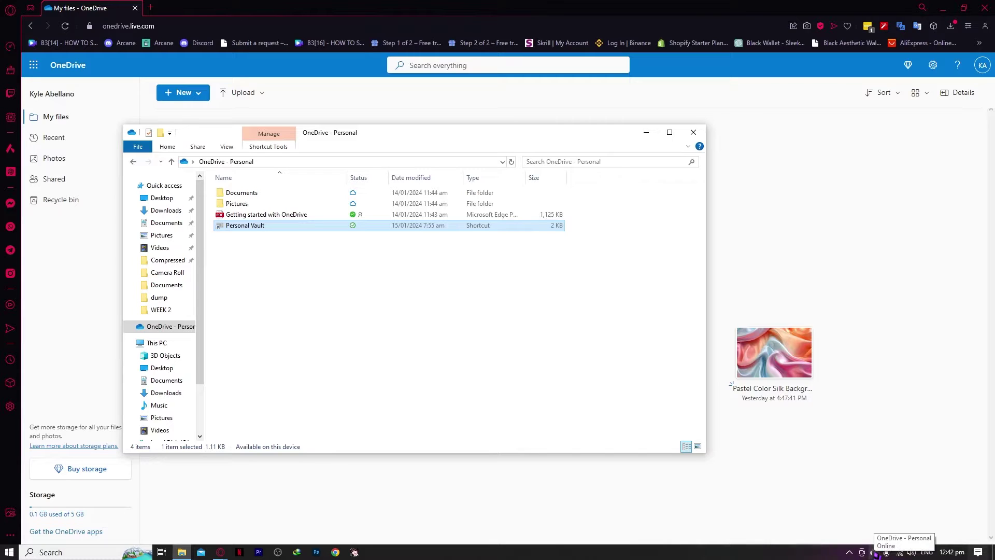
# Step: Open the Personal Vault shortcut in OneDrive - Personal to show its setup introduction
pyautogui.click(182, 326)
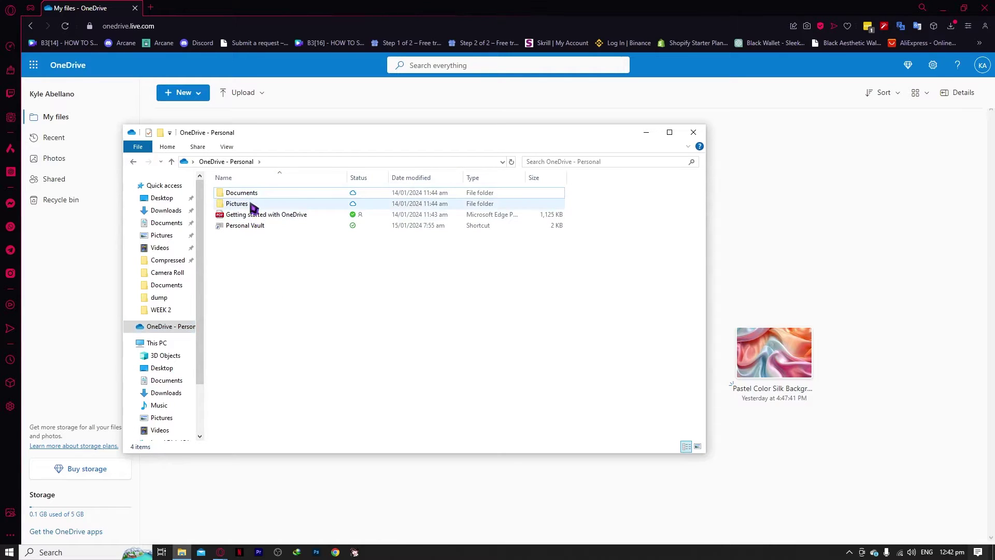
pyautogui.click(244, 230)
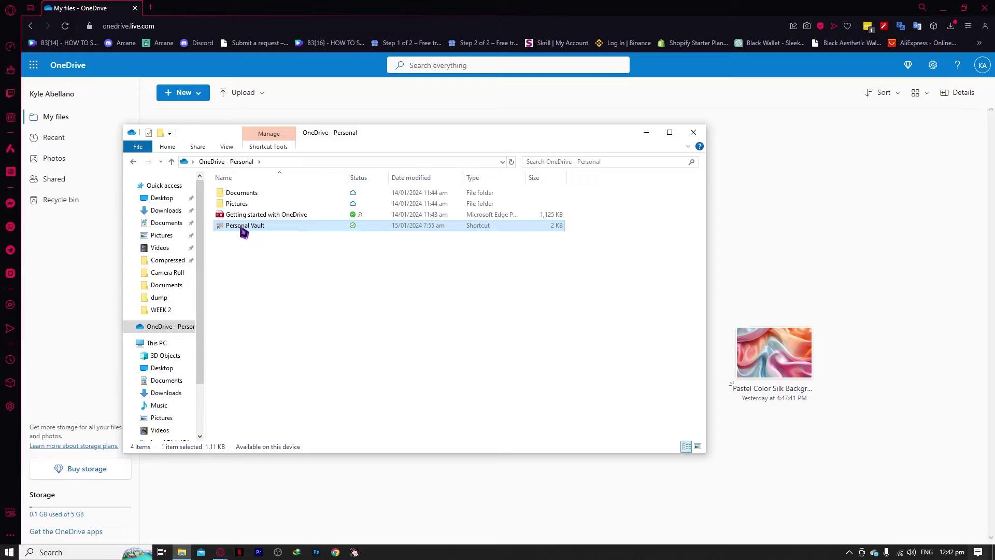
pyautogui.doubleClick(243, 231)
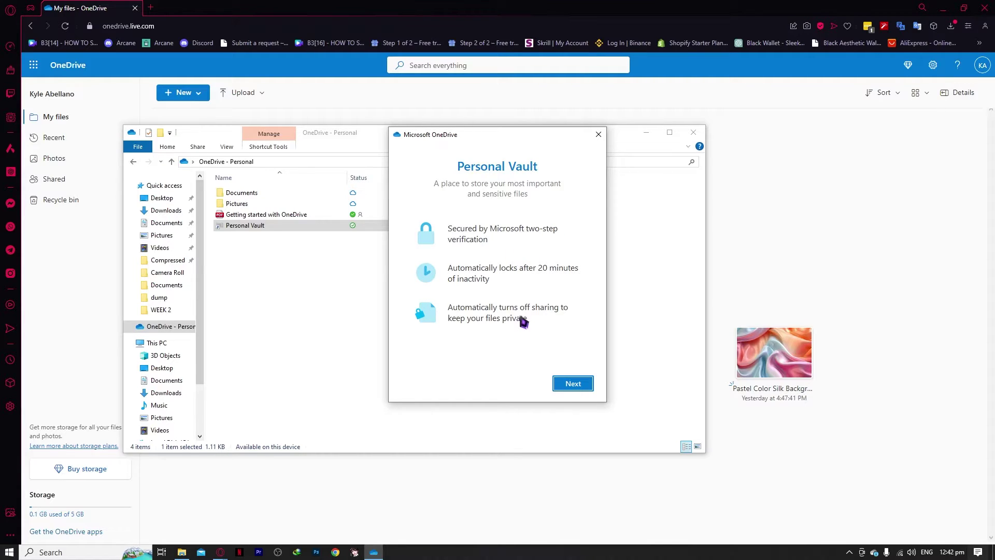
# Step: Go through Personal Vault setup, dismiss the identity and sign-in error windows, and open a new browser tab
pyautogui.click(571, 394)
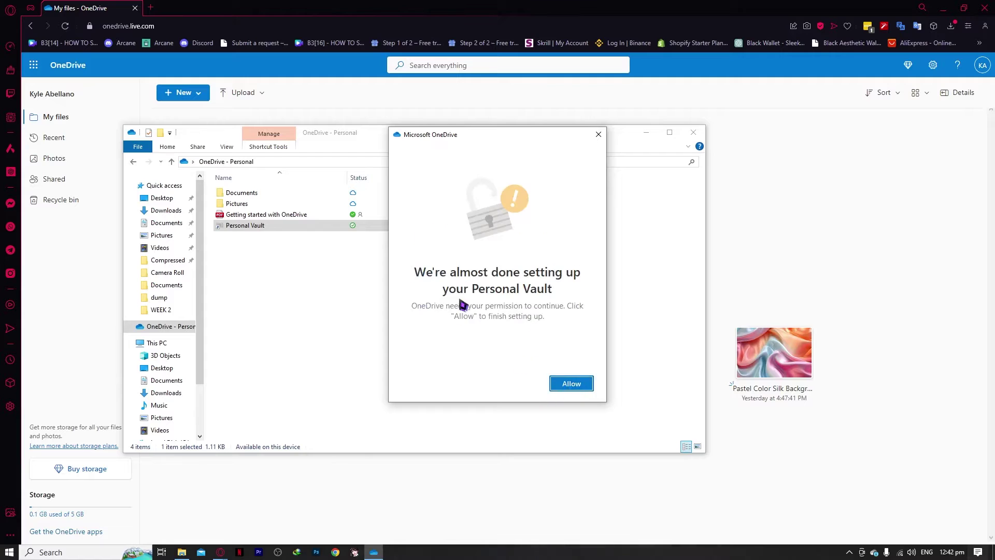
pyautogui.click(569, 389)
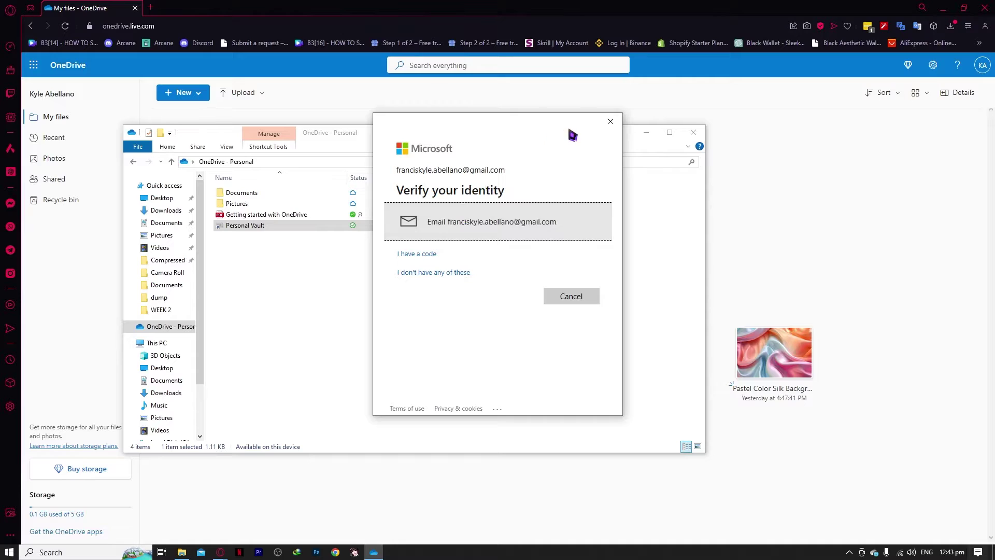
pyautogui.click(611, 125)
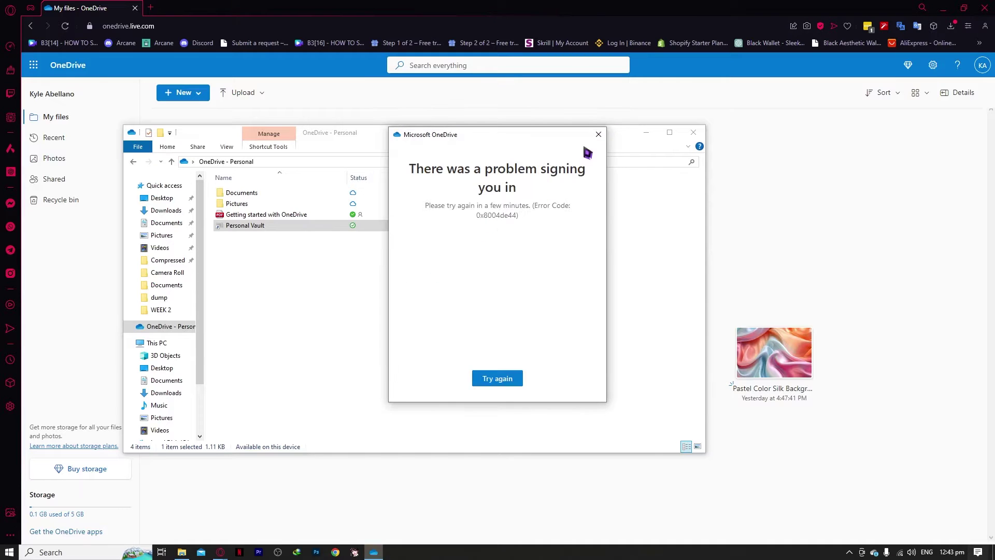
pyautogui.click(599, 130)
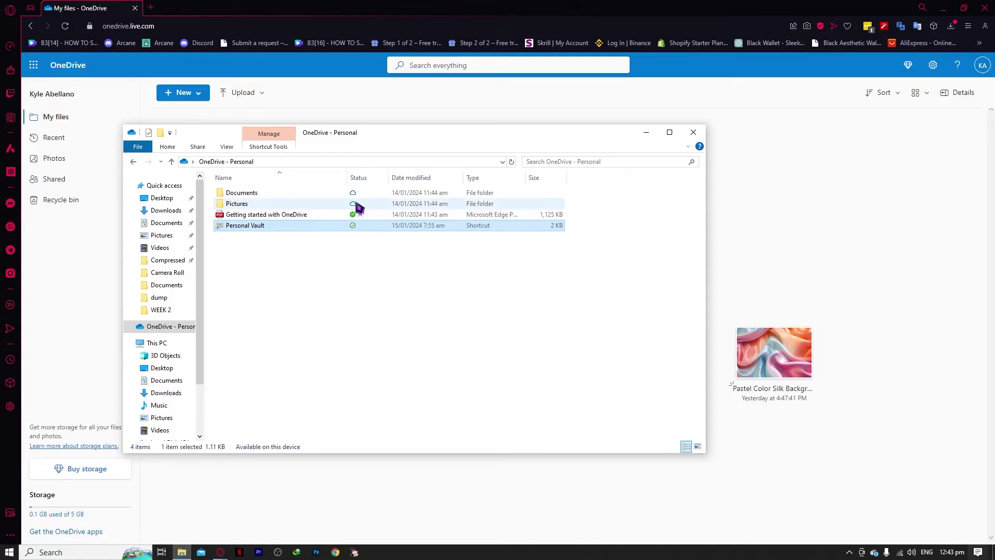
pyautogui.click(152, 8)
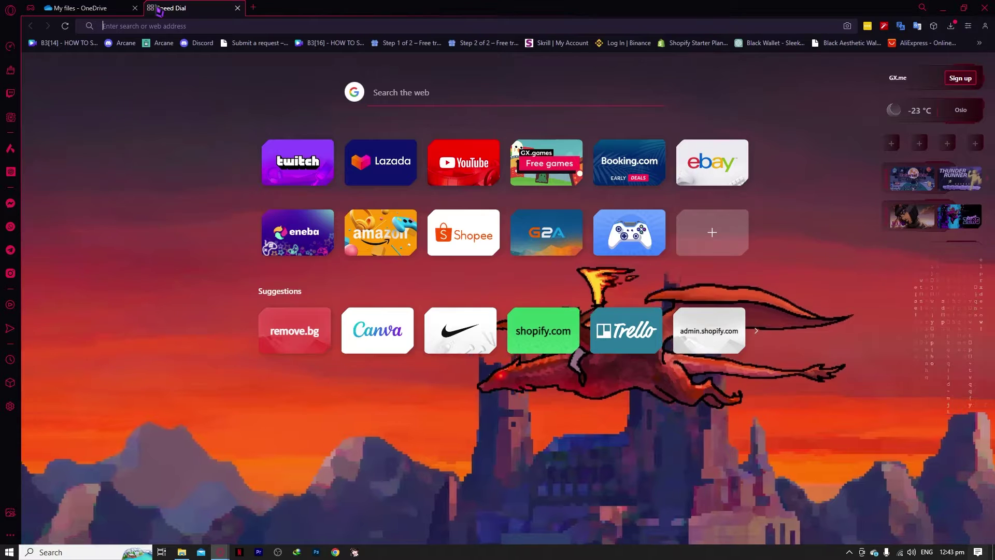
# Step: Search Google for 'microsoft one drive icons' and open the 'What do the OneDrive icons mean?' article
pyautogui.write('GOO')
pyautogui.press('Return')
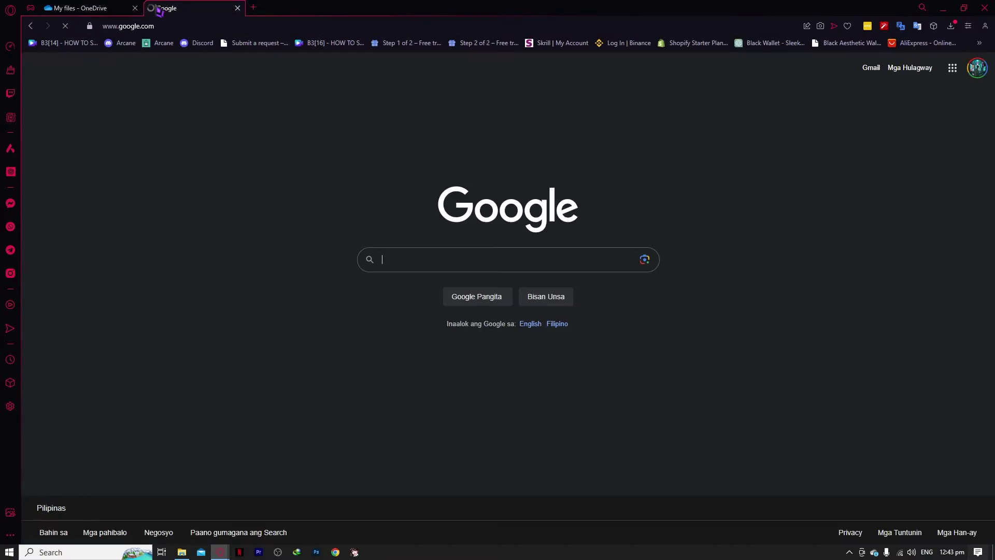
pyautogui.write('microsofty')
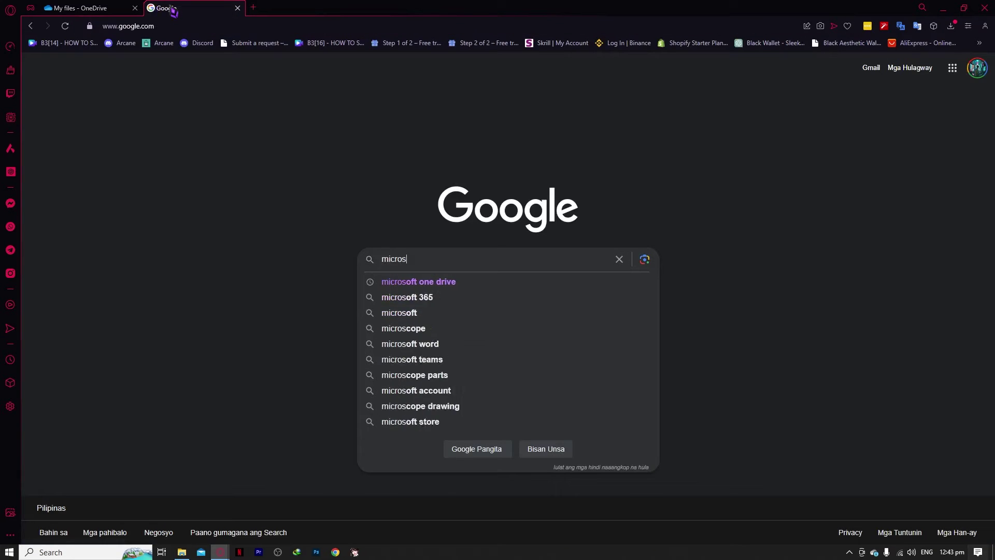
pyautogui.press('BackSpace')
pyautogui.press('BackSpace')
pyautogui.write('one dri')
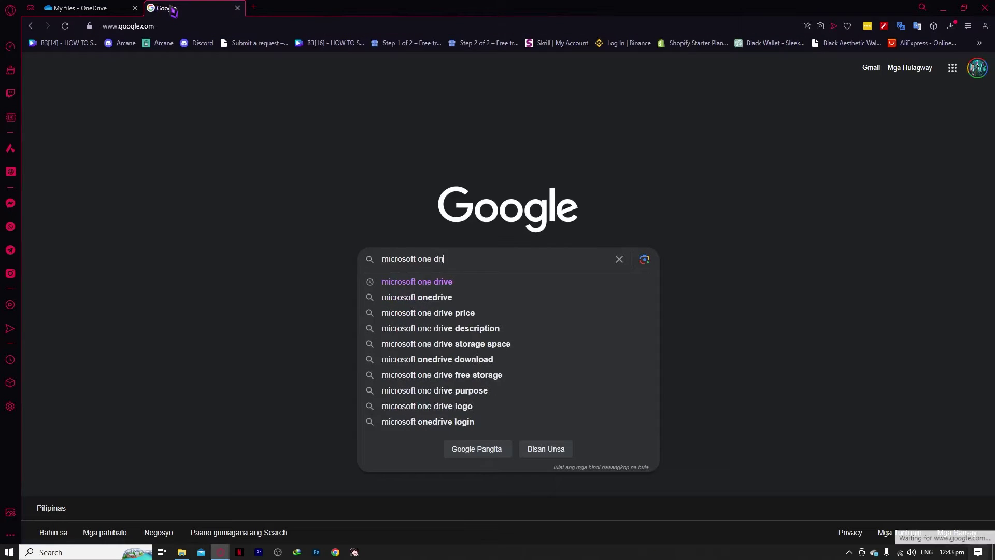
pyautogui.write('ve icons')
pyautogui.press('Return')
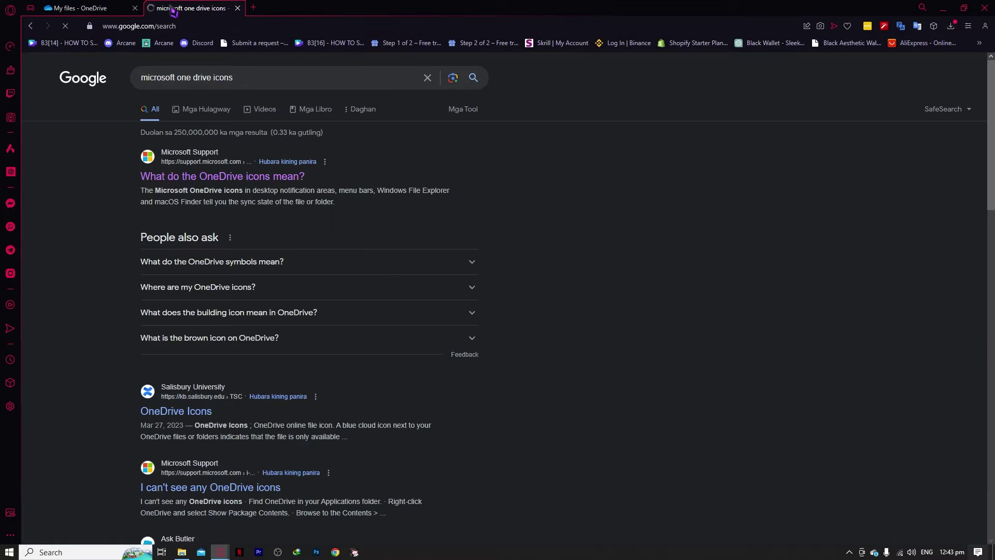
pyautogui.click(204, 178)
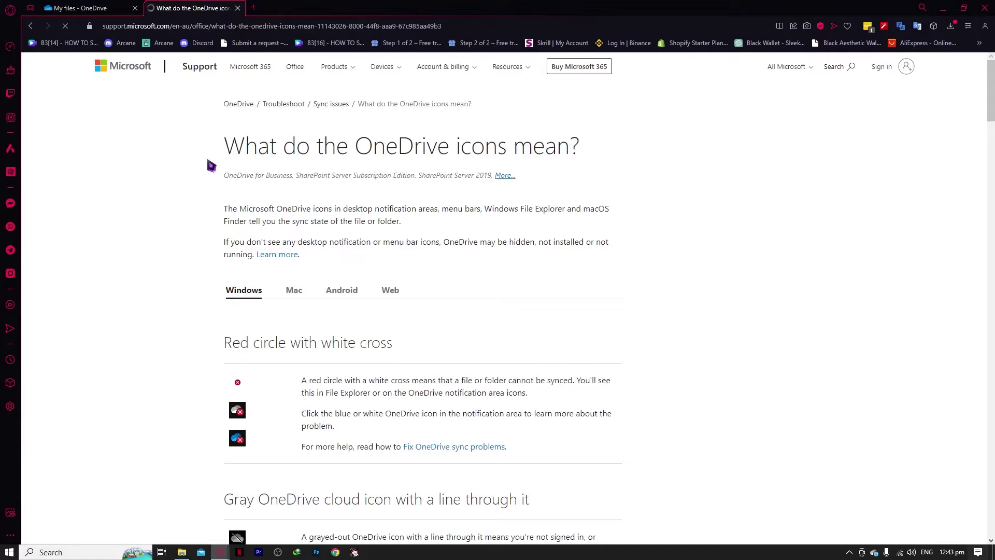
pyautogui.scroll(-3, 465, 168)
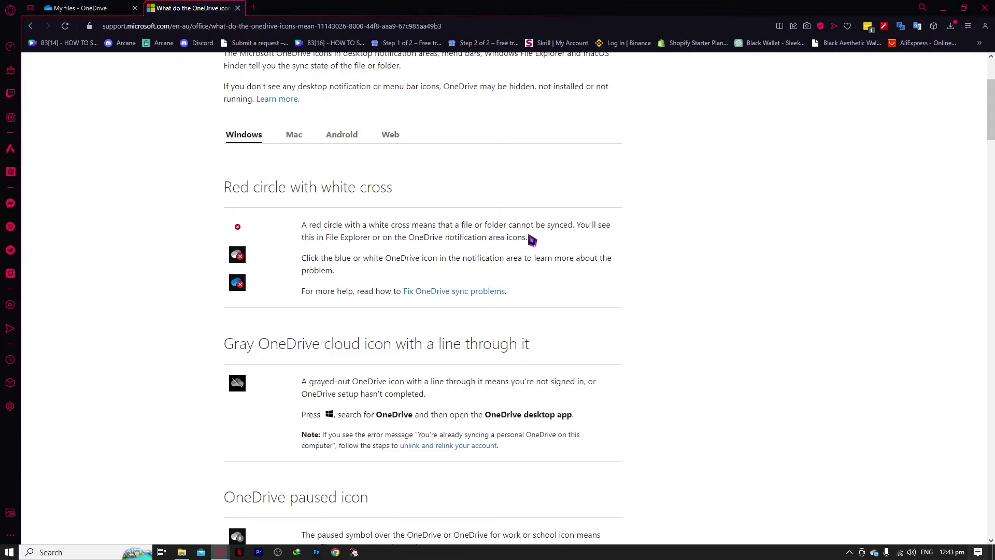
pyautogui.moveTo(512, 226); pyautogui.dragTo(575, 228)
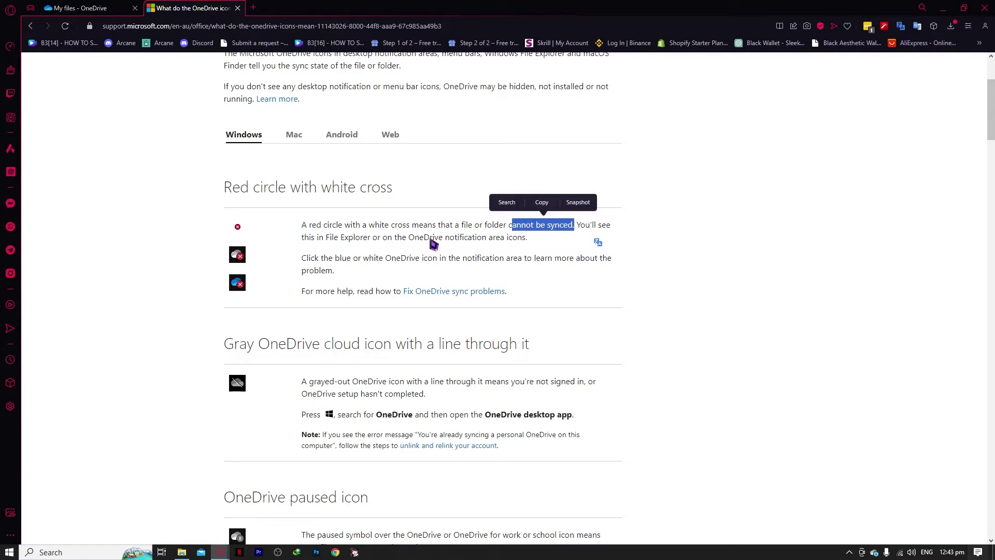
pyautogui.moveTo(340, 258); pyautogui.dragTo(461, 259)
pyautogui.scroll(-2, 493, 269)
pyautogui.click(700, 268)
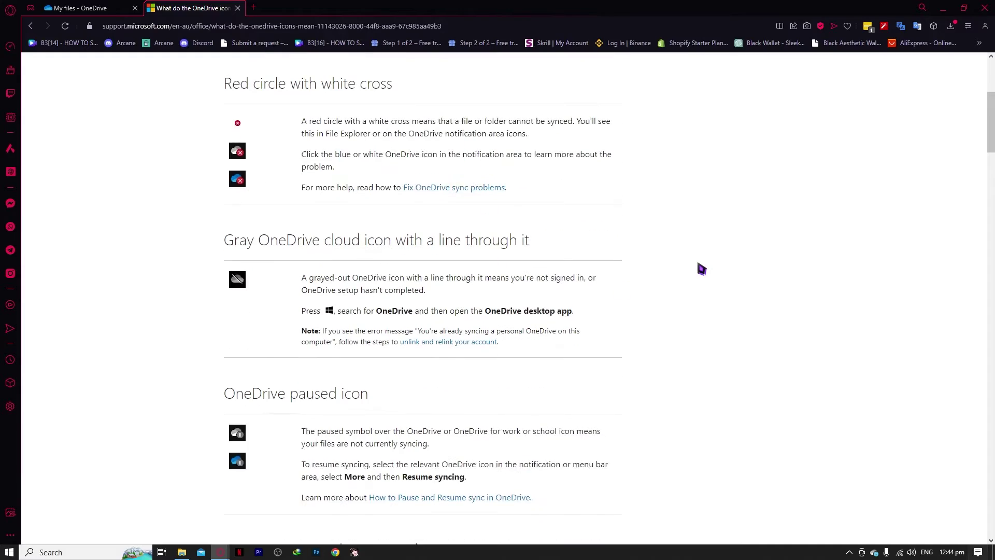
pyautogui.scroll(-6, 695, 223)
pyautogui.scroll(-15, 684, 229)
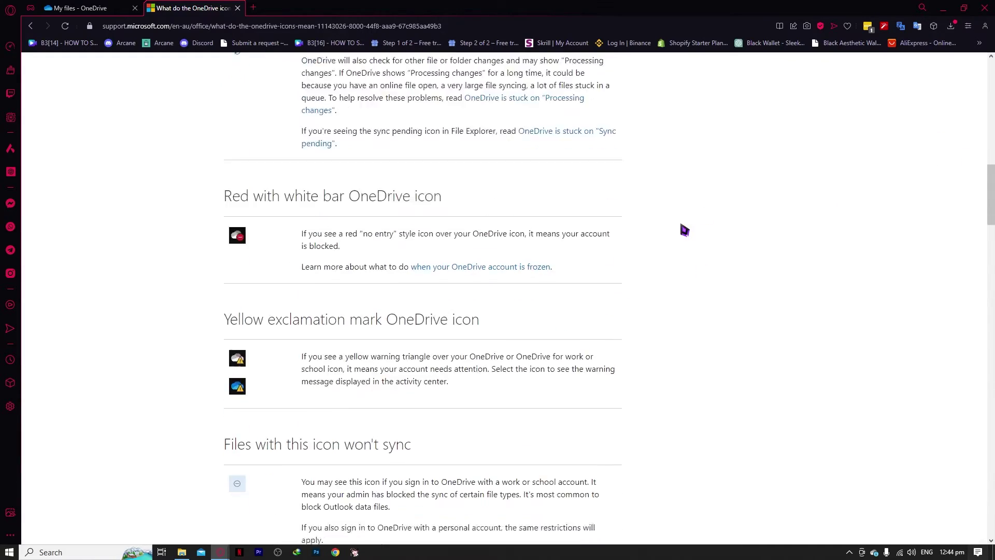
pyautogui.scroll(4, 684, 229)
pyautogui.scroll(-20, 419, 258)
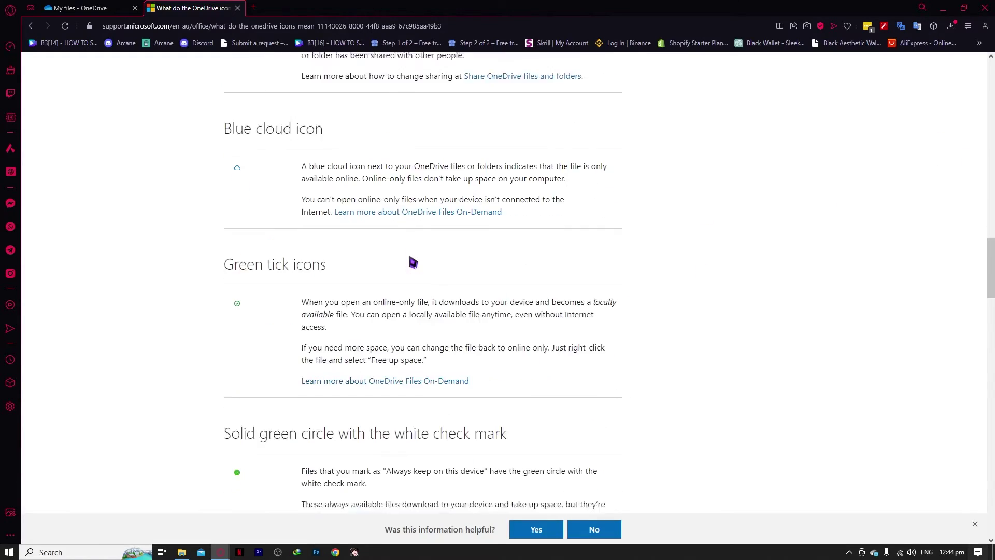
pyautogui.scroll(20, 416, 286)
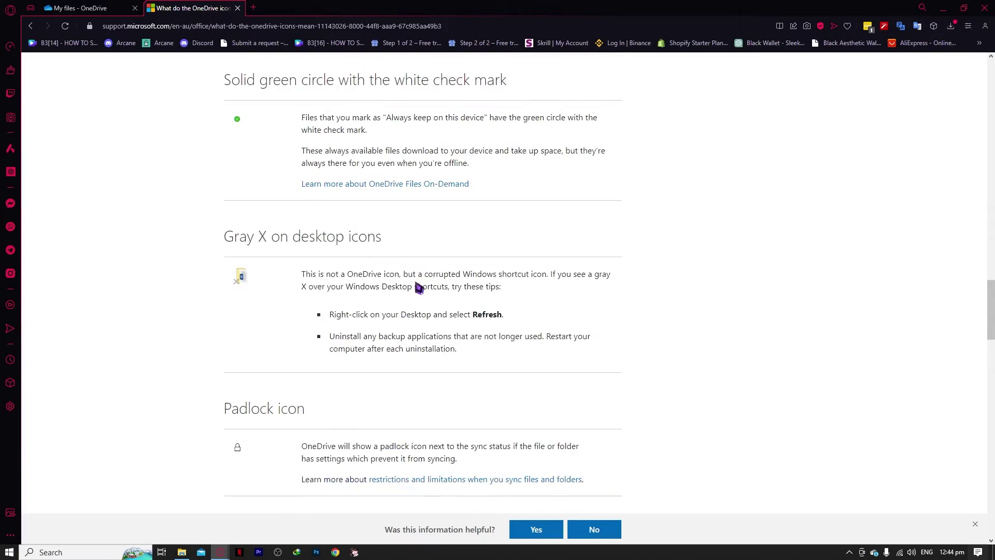
pyautogui.scroll(18, 435, 298)
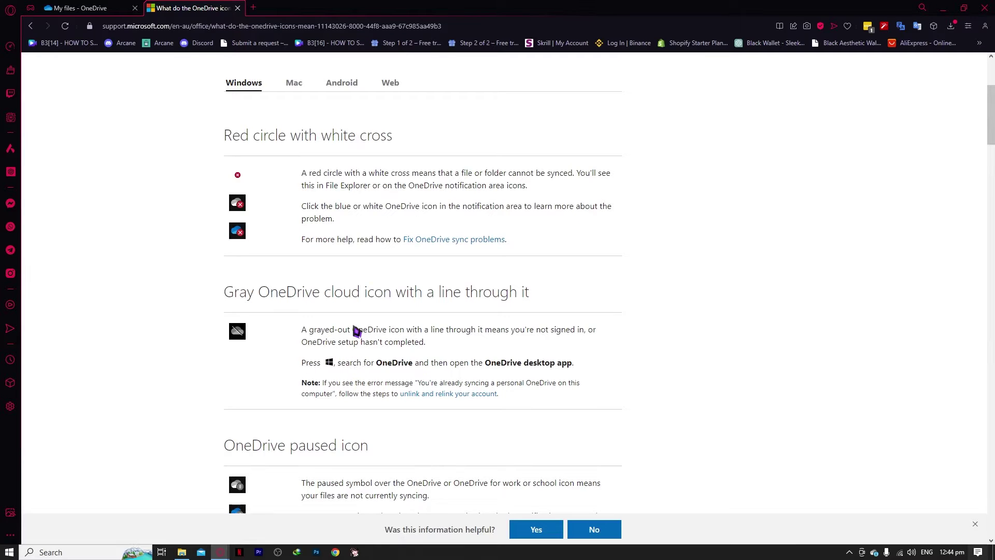
pyautogui.scroll(-4, 356, 331)
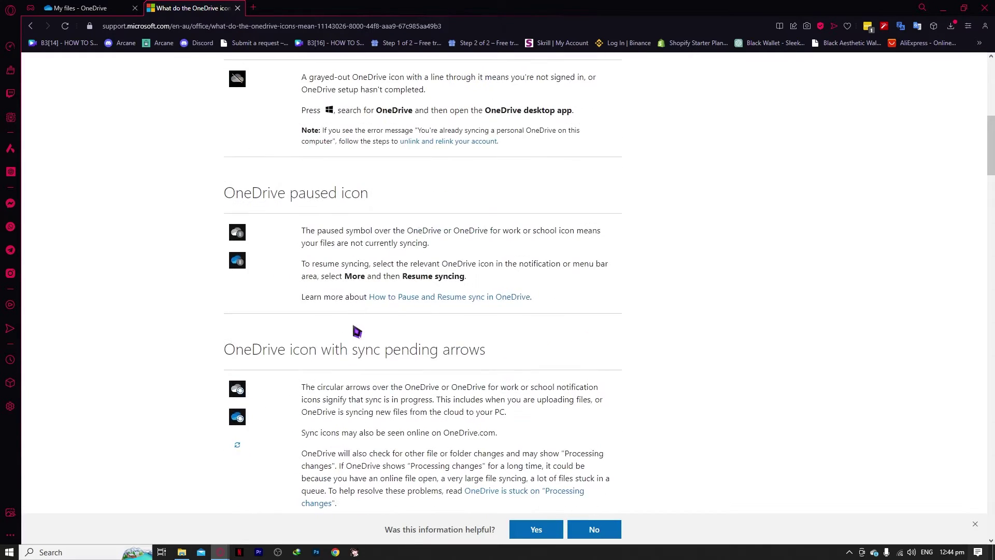
pyautogui.scroll(2, 357, 330)
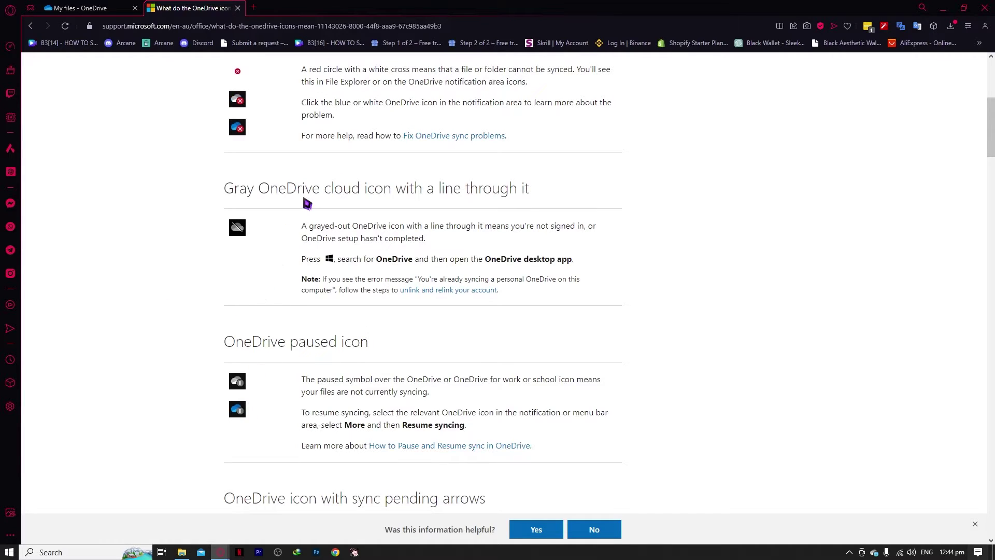
pyautogui.moveTo(240, 189); pyautogui.dragTo(365, 197)
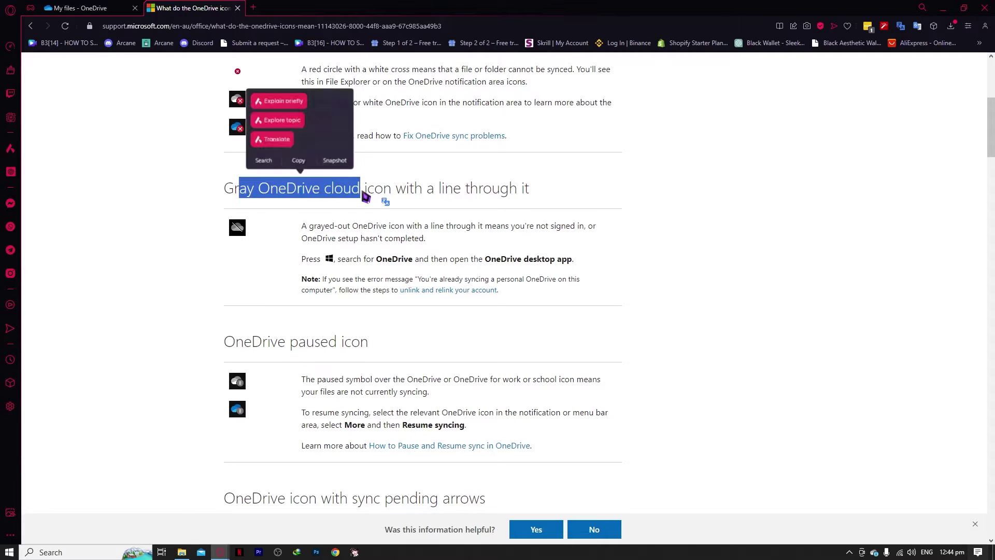
pyautogui.click(534, 192)
pyautogui.moveTo(303, 228); pyautogui.dragTo(400, 230)
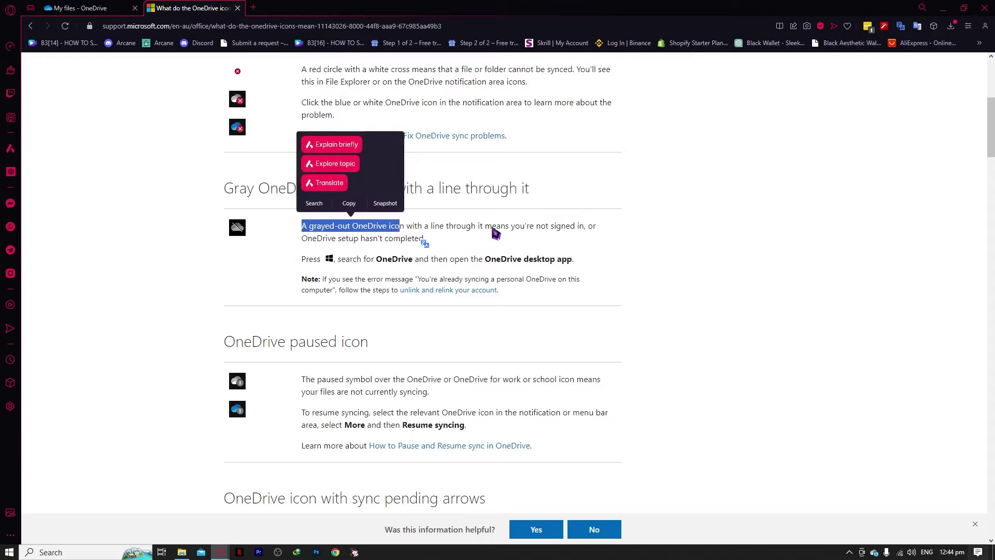
pyautogui.moveTo(480, 228); pyautogui.dragTo(571, 228)
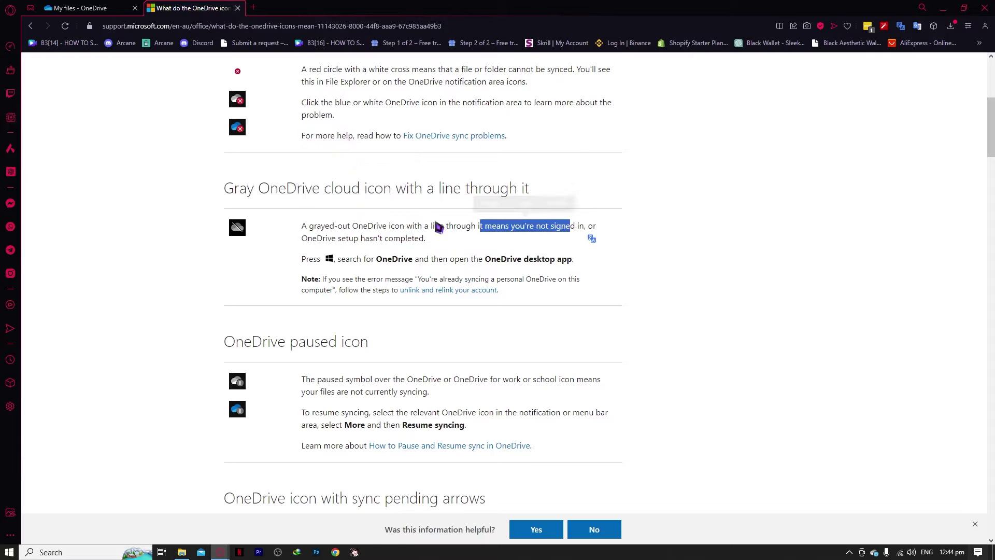
pyautogui.click(307, 240)
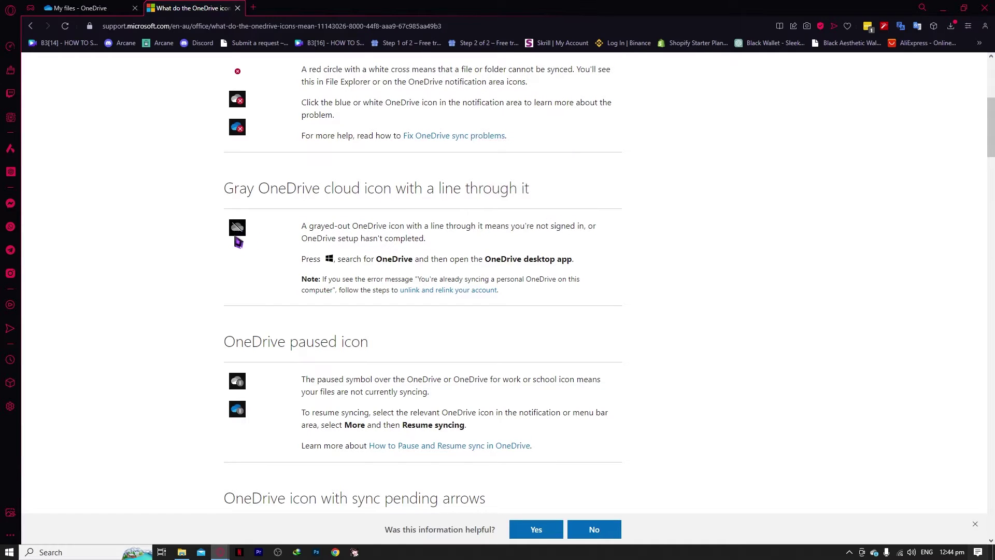
# Step: Scroll to the red-bar blocked-account icon and highlight its explanation
pyautogui.scroll(-3, 239, 242)
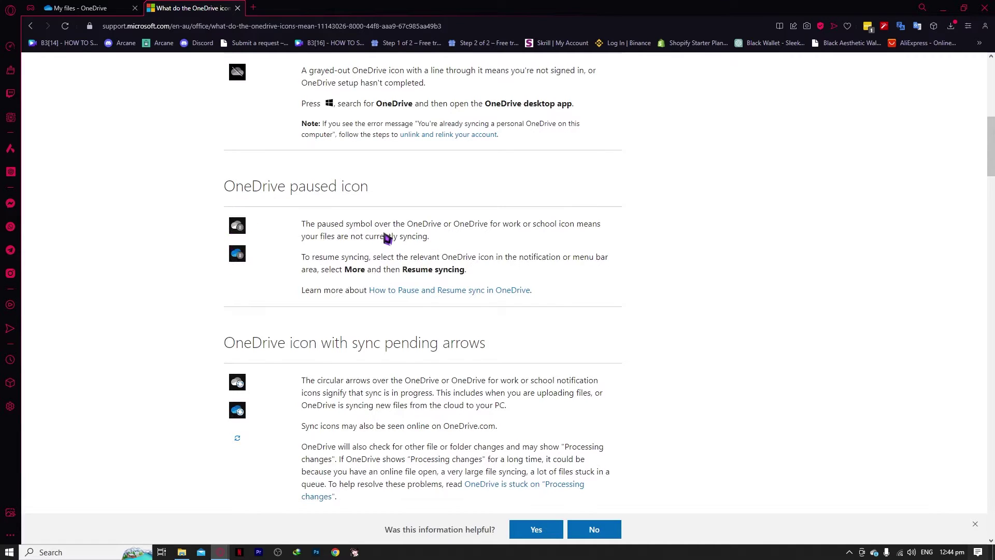
pyautogui.scroll(-3, 388, 239)
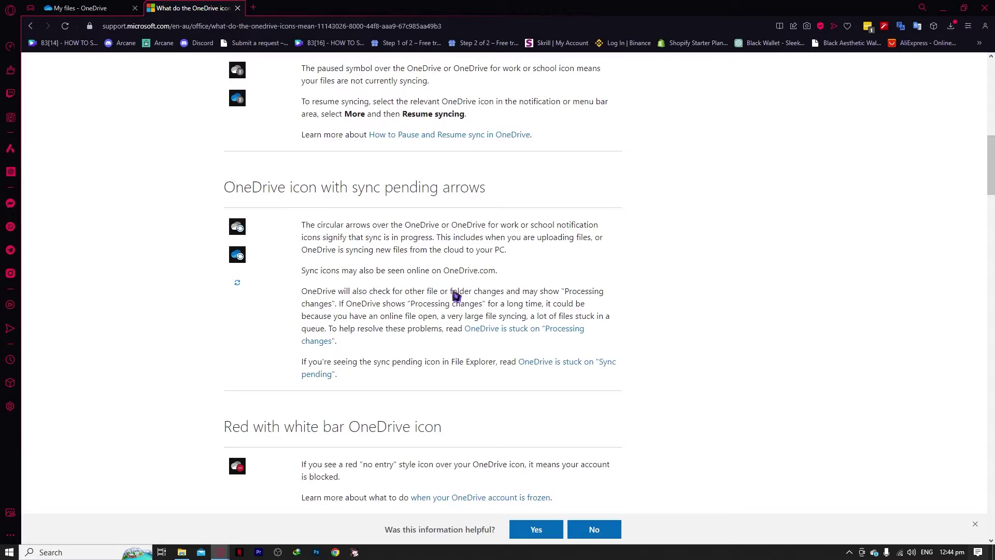
pyautogui.scroll(-5, 456, 295)
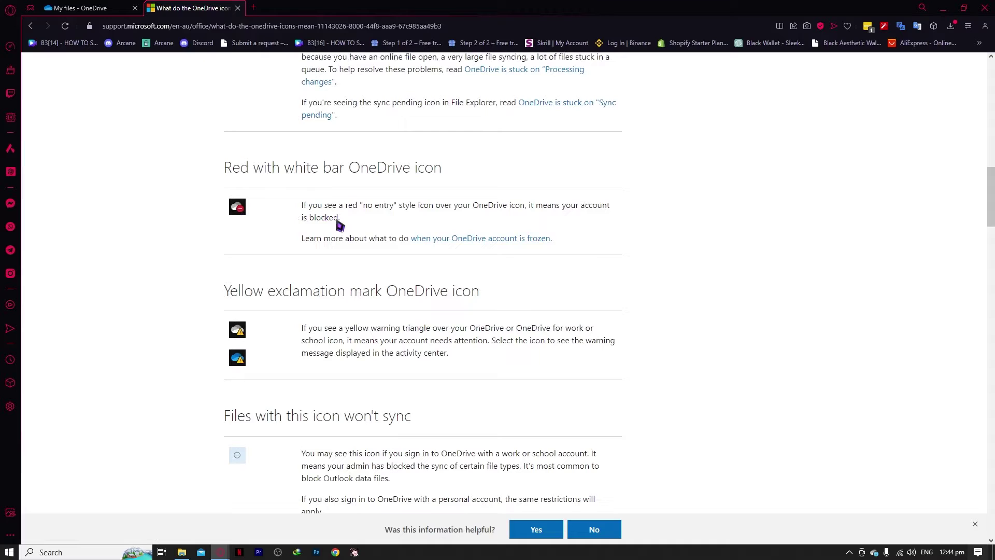
pyautogui.moveTo(364, 238); pyautogui.dragTo(303, 203)
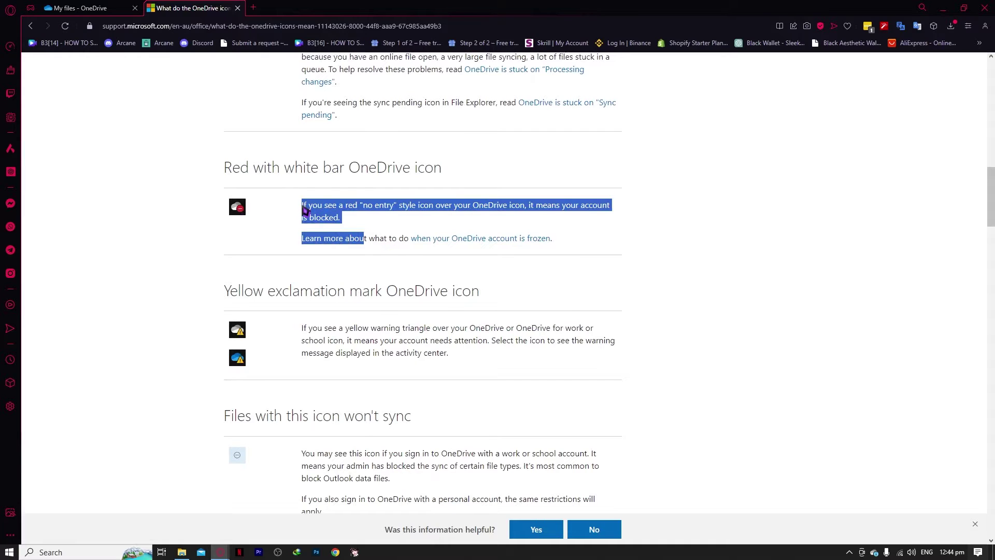
pyautogui.click(373, 215)
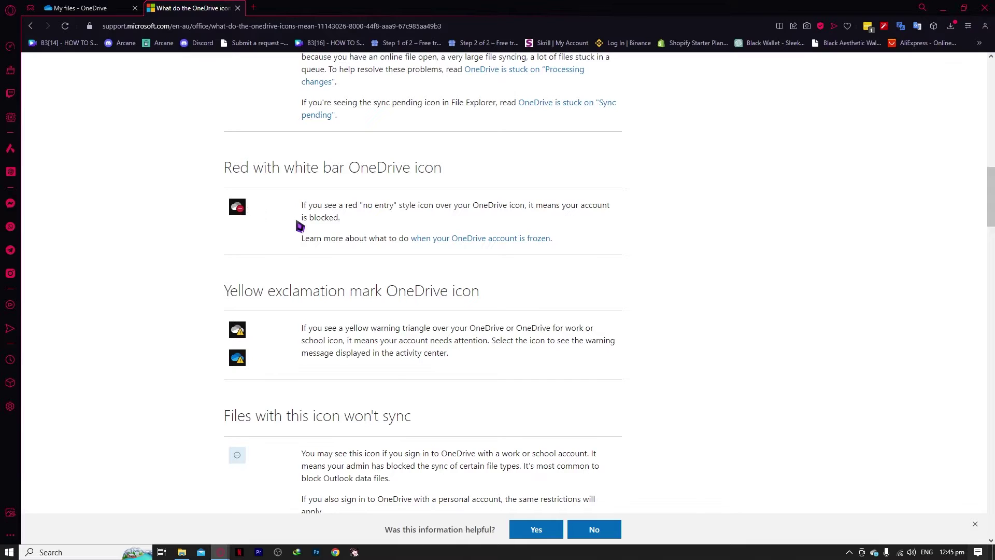
# Step: Highlight the yellow exclamation mark section explaining the account needs attention
pyautogui.scroll(-2, 304, 219)
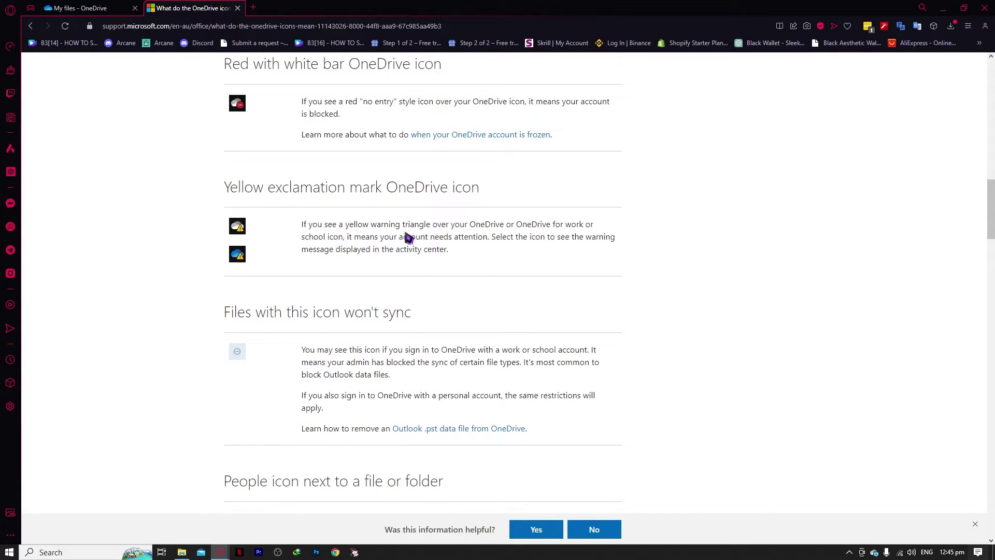
pyautogui.moveTo(364, 251); pyautogui.dragTo(398, 237)
pyautogui.moveTo(301, 224); pyautogui.dragTo(380, 242)
pyautogui.moveTo(240, 187); pyautogui.dragTo(382, 188)
pyautogui.click(451, 251)
pyautogui.moveTo(346, 238); pyautogui.dragTo(501, 248)
pyautogui.click(533, 246)
# Step: Scroll to the Green tick icons section and highlight its opening sentence
pyautogui.scroll(-3, 284, 253)
pyautogui.scroll(-5, 283, 256)
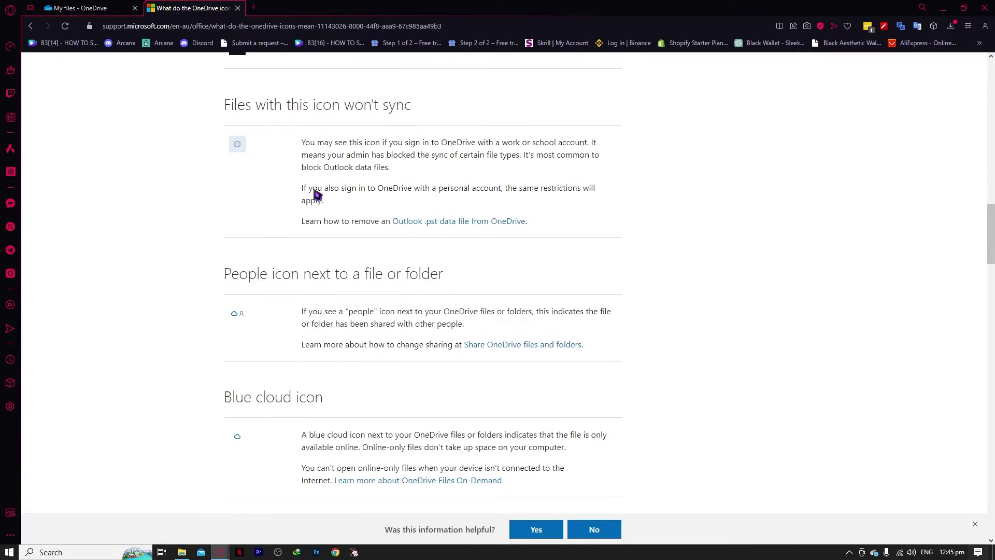
pyautogui.scroll(-5, 311, 223)
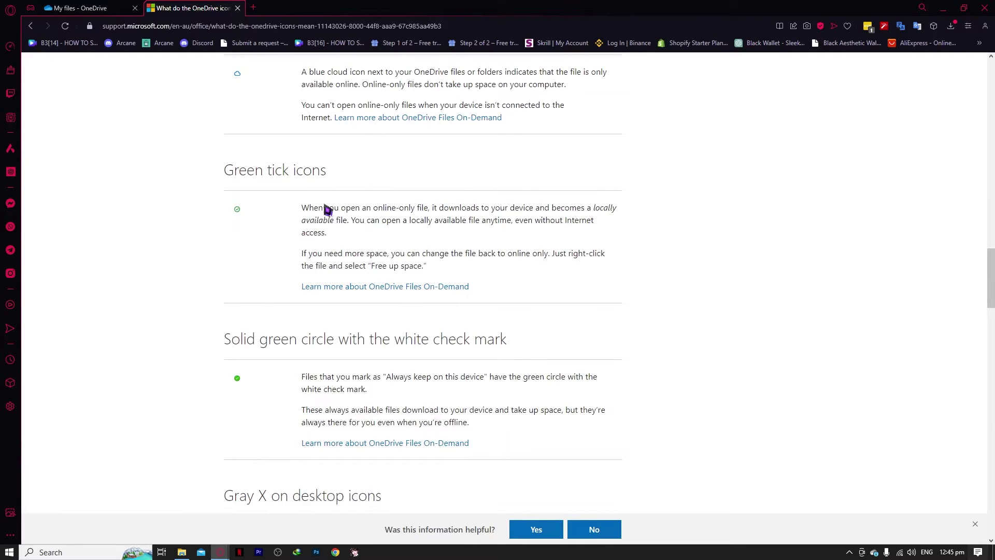
pyautogui.moveTo(302, 210); pyautogui.dragTo(381, 222)
pyautogui.click(453, 224)
# Step: Highlight the solid green circle text about always-kept files using space and staying available offline
pyautogui.moveTo(306, 383); pyautogui.dragTo(391, 389)
pyautogui.click(448, 426)
pyautogui.moveTo(330, 411); pyautogui.dragTo(566, 415)
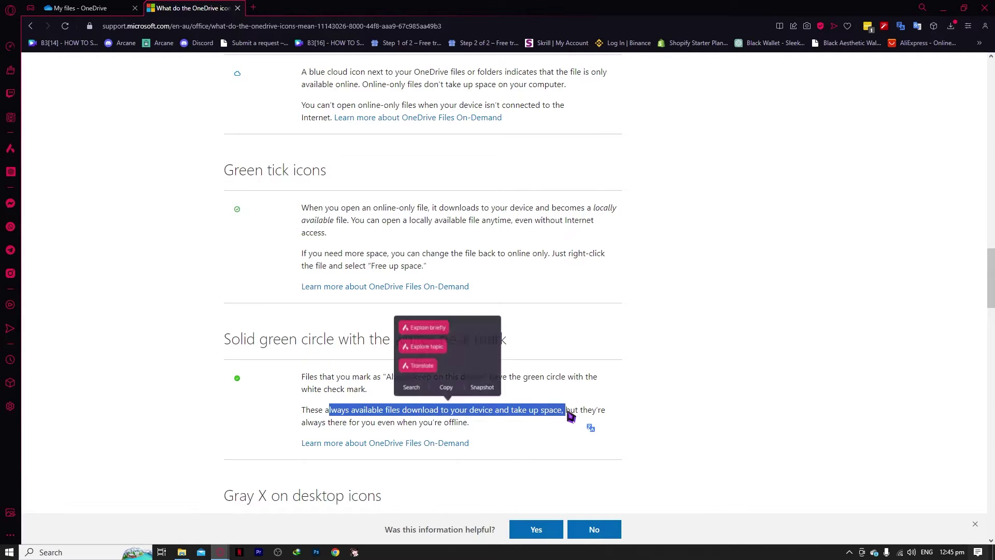
pyautogui.moveTo(328, 425); pyautogui.dragTo(470, 425)
pyautogui.click(334, 409)
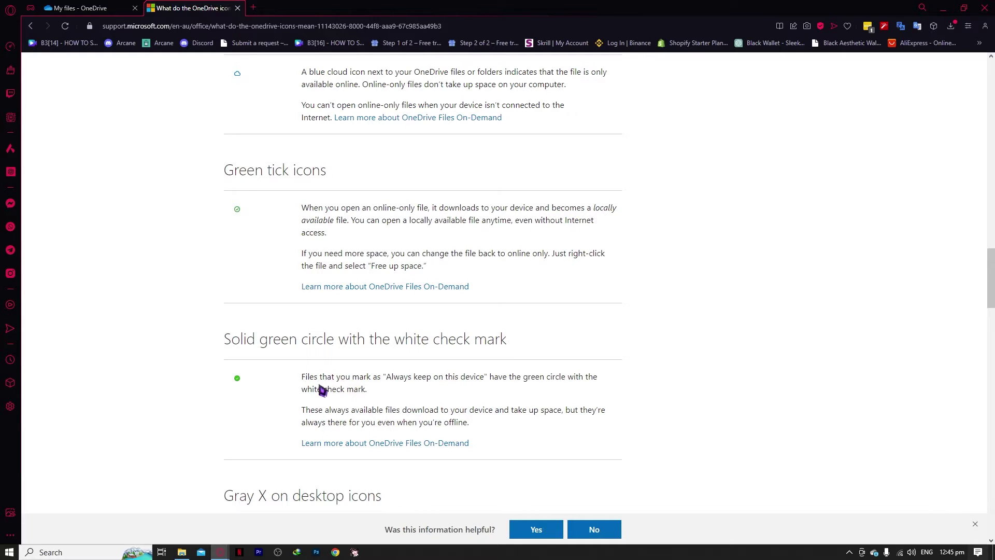
pyautogui.moveTo(314, 208); pyautogui.dragTo(416, 213)
pyautogui.click(252, 218)
# Step: Place the OneDrive - Personal window over the article to compare icons, then refocus the article
pyautogui.click(182, 553)
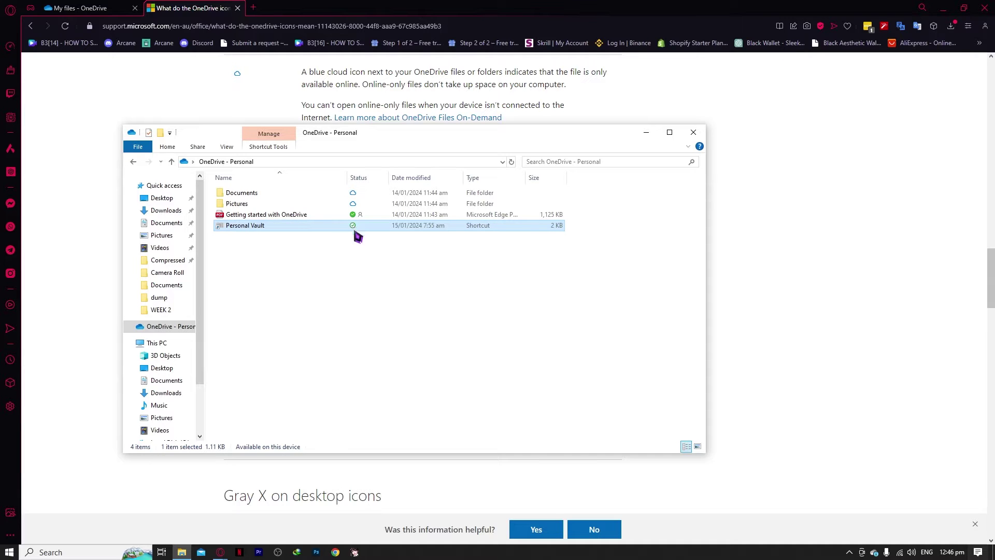
pyautogui.moveTo(395, 136); pyautogui.dragTo(634, 226)
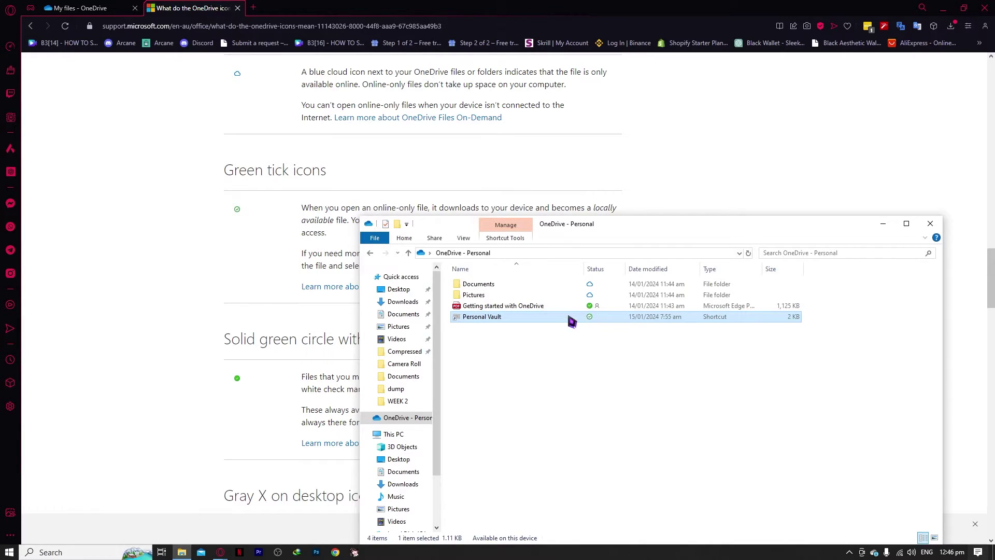
pyautogui.click(715, 166)
# Step: Scroll through the icons article to the paused and sync-pending icon sections
pyautogui.scroll(-7, 500, 309)
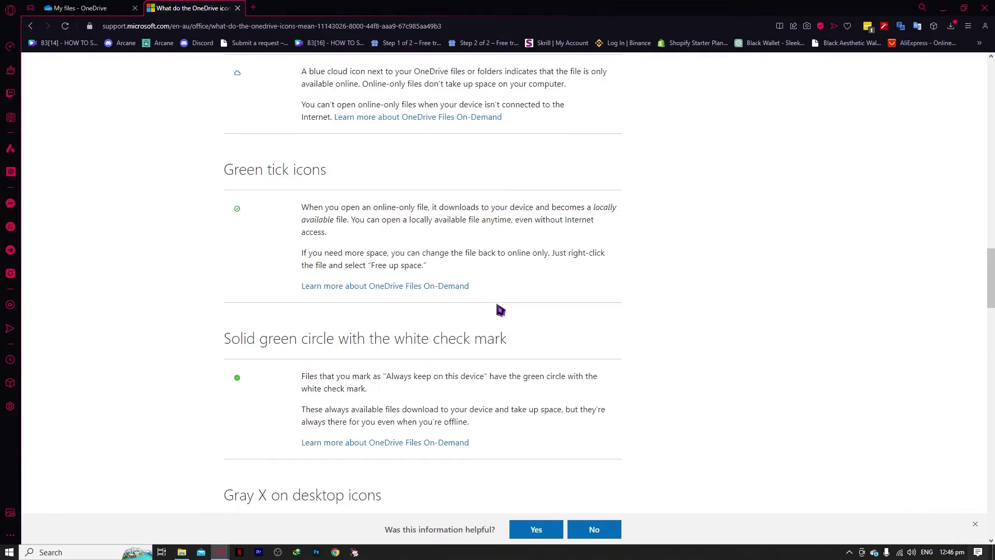
pyautogui.scroll(-13, 376, 268)
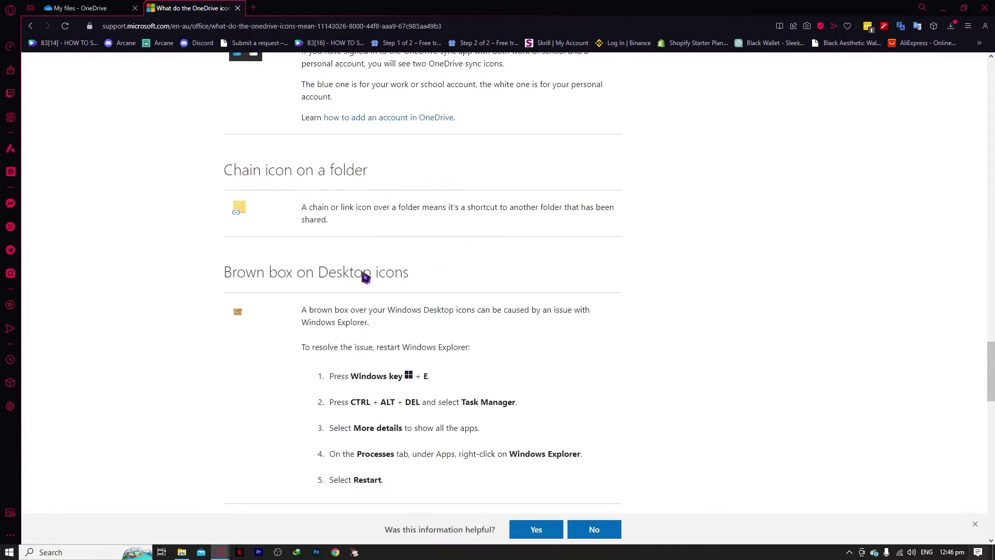
pyautogui.scroll(5, 371, 340)
pyautogui.scroll(20, 372, 339)
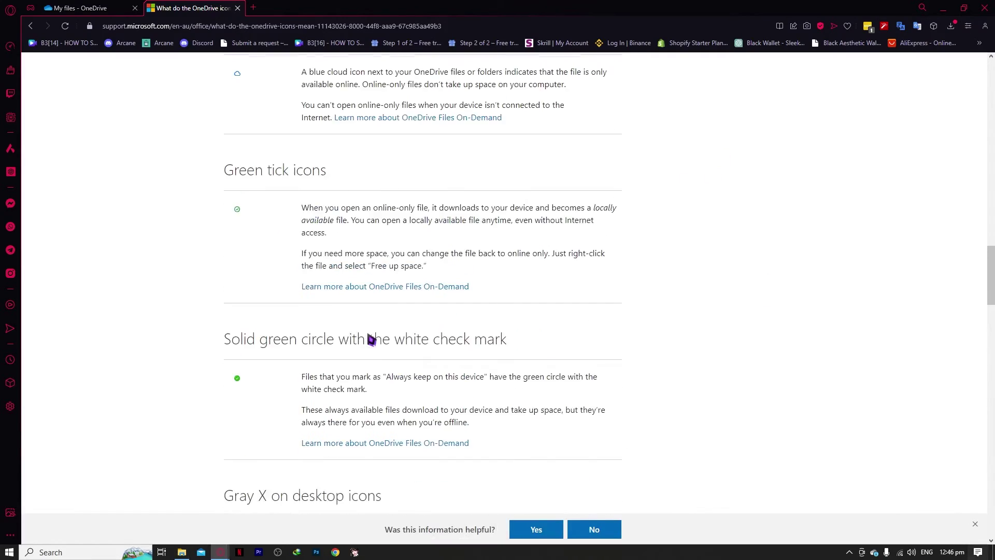
pyautogui.scroll(17, 372, 340)
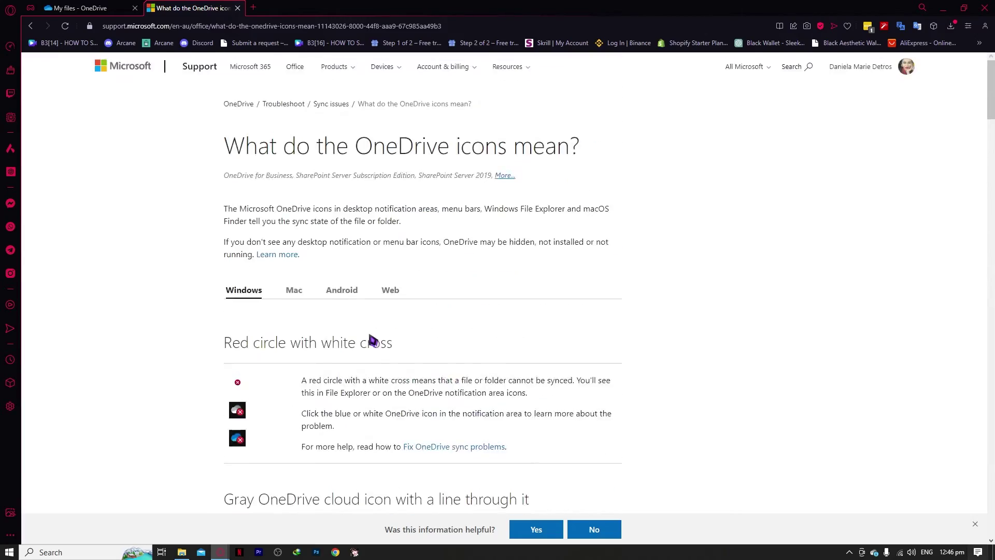
pyautogui.scroll(-18, 373, 340)
pyautogui.scroll(-20, 374, 340)
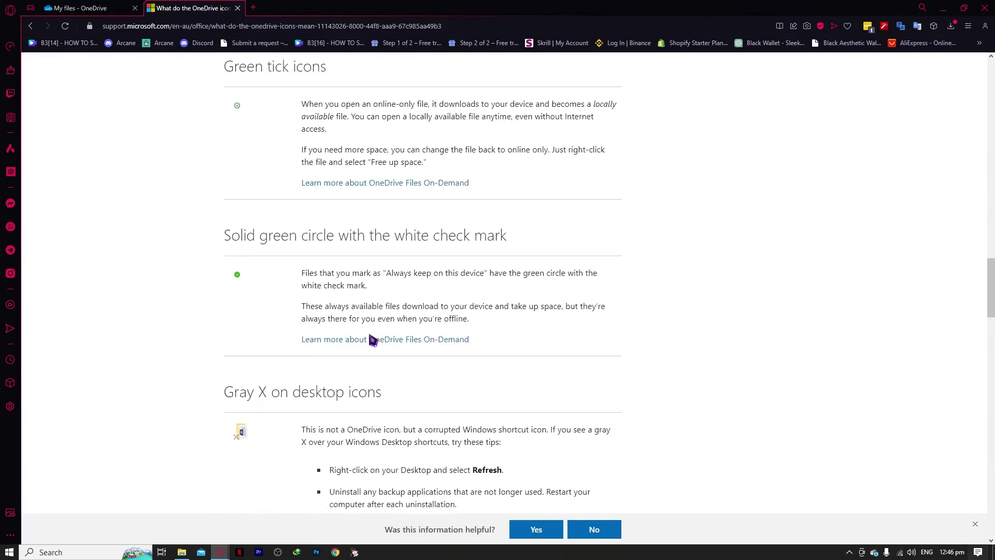
pyautogui.scroll(-1, 374, 340)
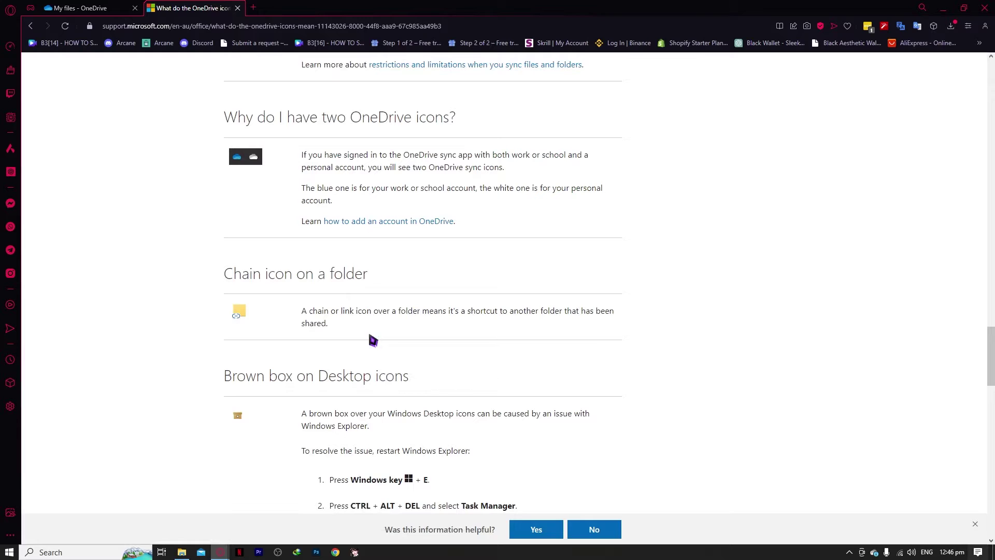
pyautogui.scroll(7, 372, 338)
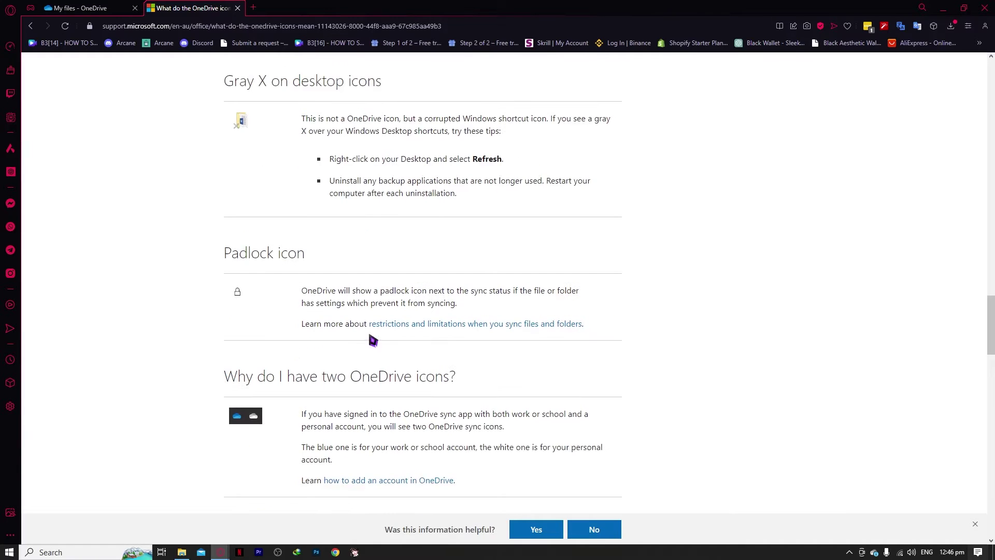
pyautogui.scroll(5, 349, 331)
pyautogui.scroll(15, 295, 233)
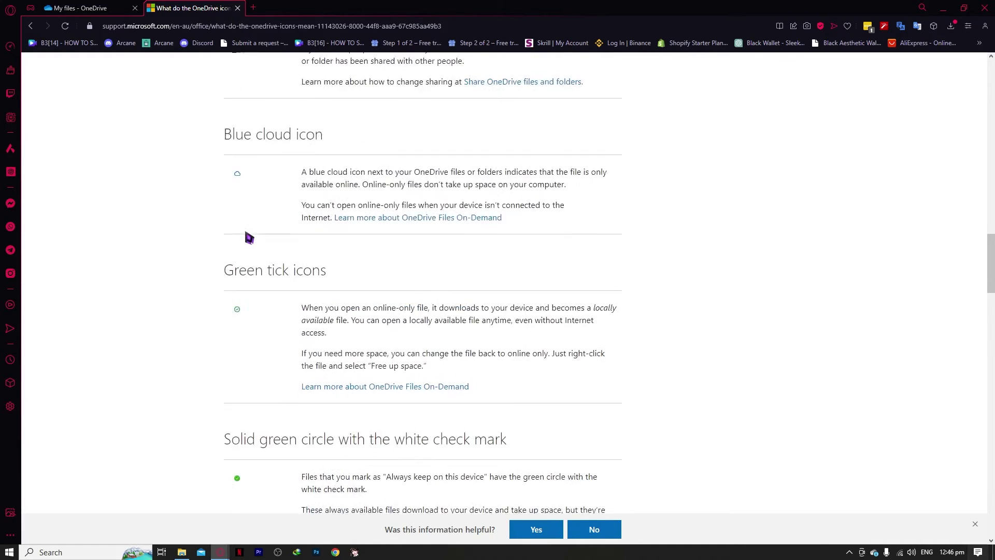
pyautogui.scroll(8, 334, 275)
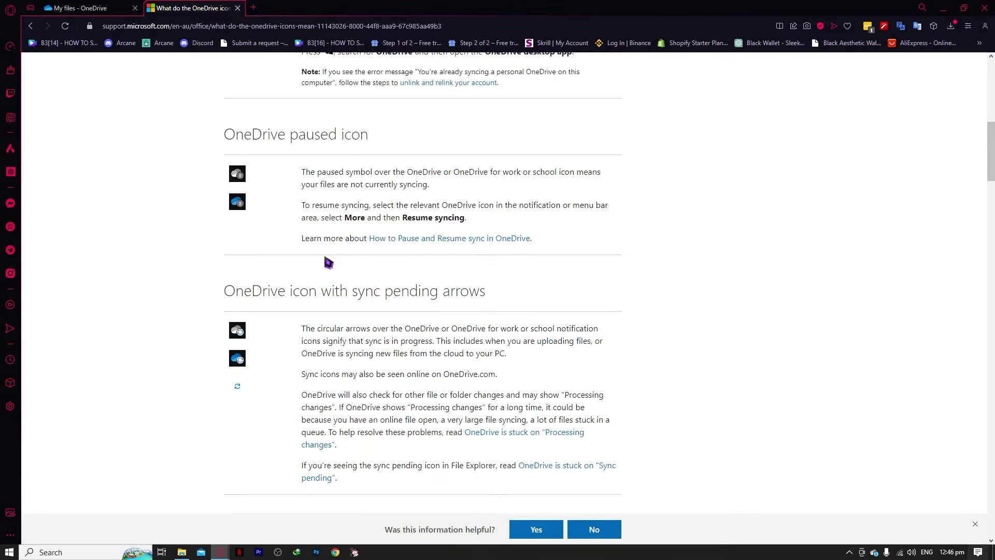
pyautogui.scroll(-1, 324, 331)
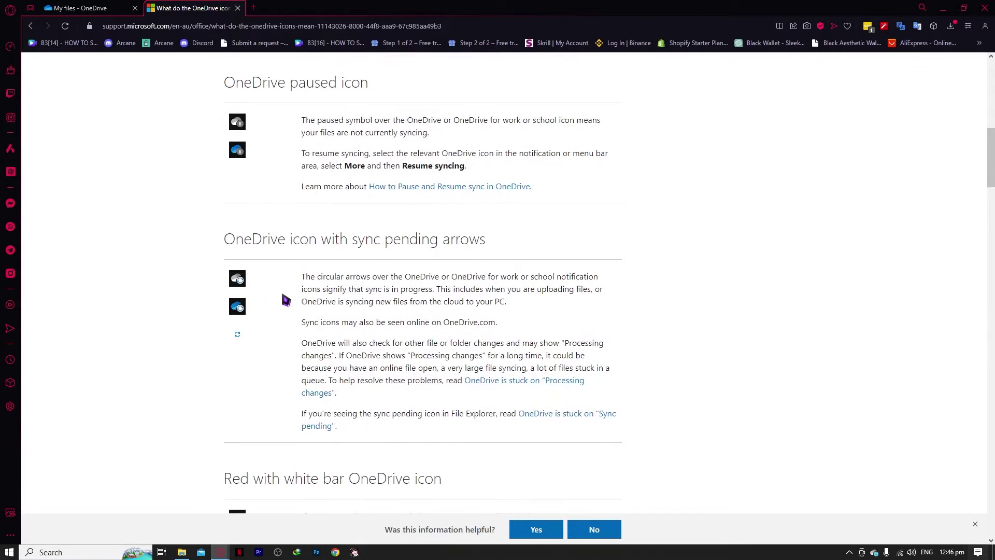
# Step: Bring the OneDrive - Personal window forward, deselect Personal Vault, and move it up and left
pyautogui.click(181, 552)
pyautogui.click(545, 383)
pyautogui.moveTo(605, 225); pyautogui.dragTo(437, 95)
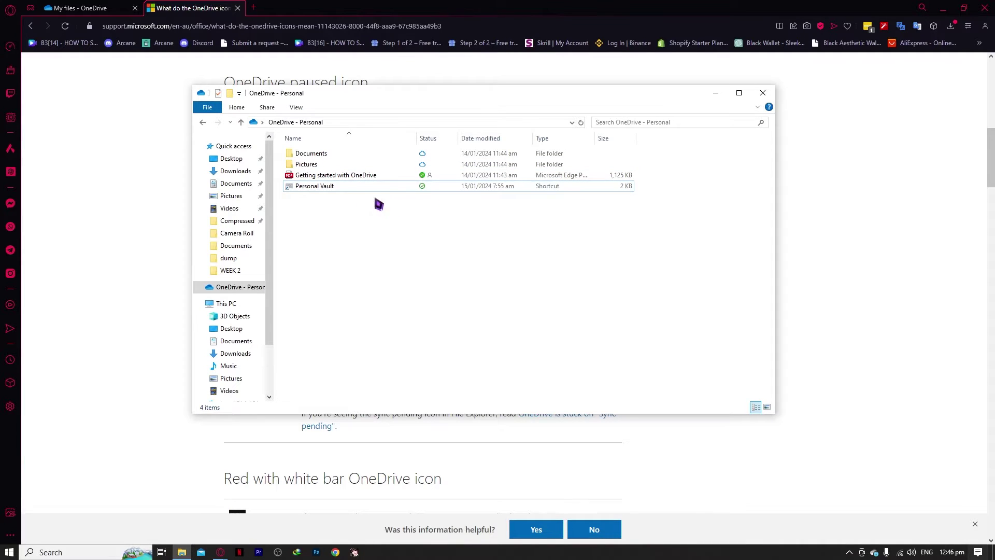
# Step: Open the sharing options for Getting started with OneDrive from its context menu, then close them
pyautogui.rightClick(340, 185)
pyautogui.click(325, 210)
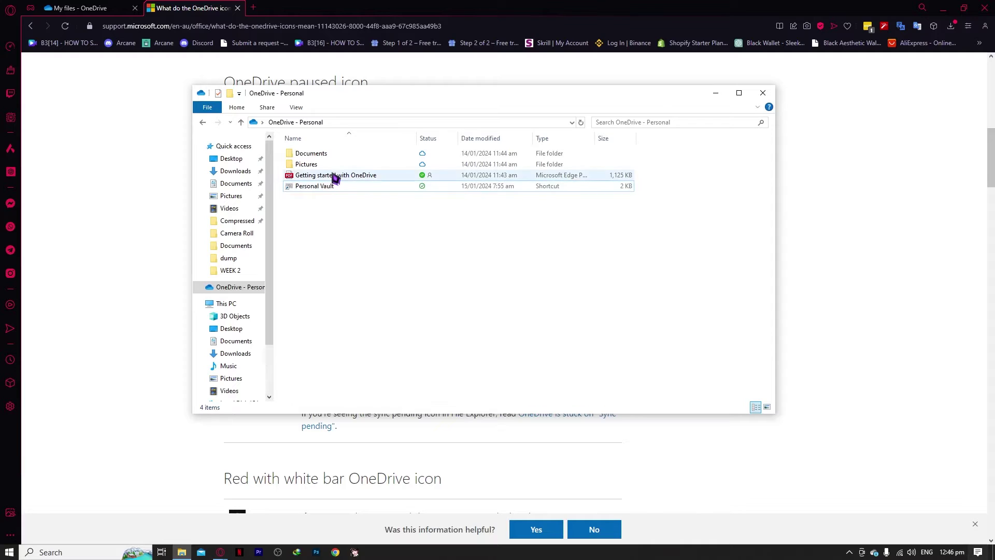
pyautogui.rightClick(334, 187)
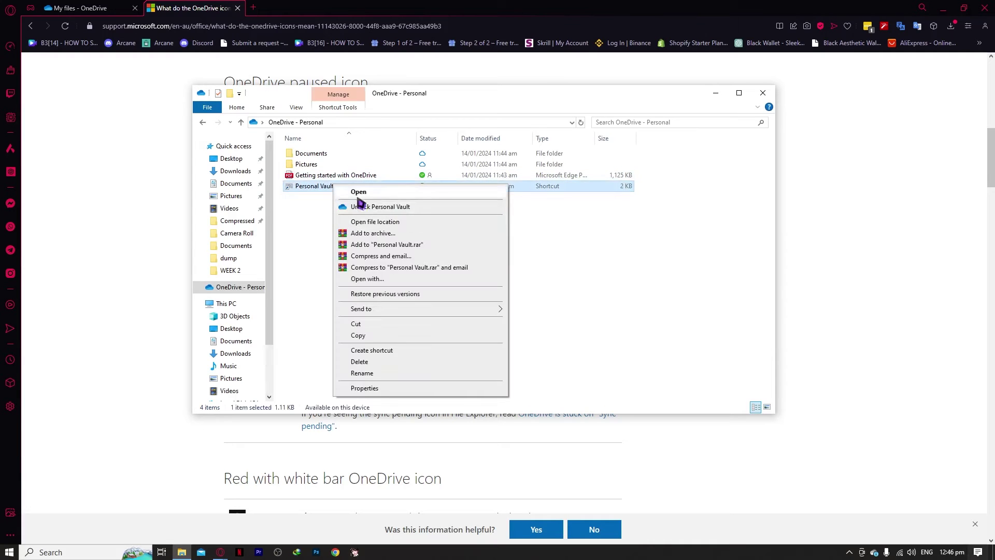
pyautogui.click(327, 222)
pyautogui.rightClick(337, 177)
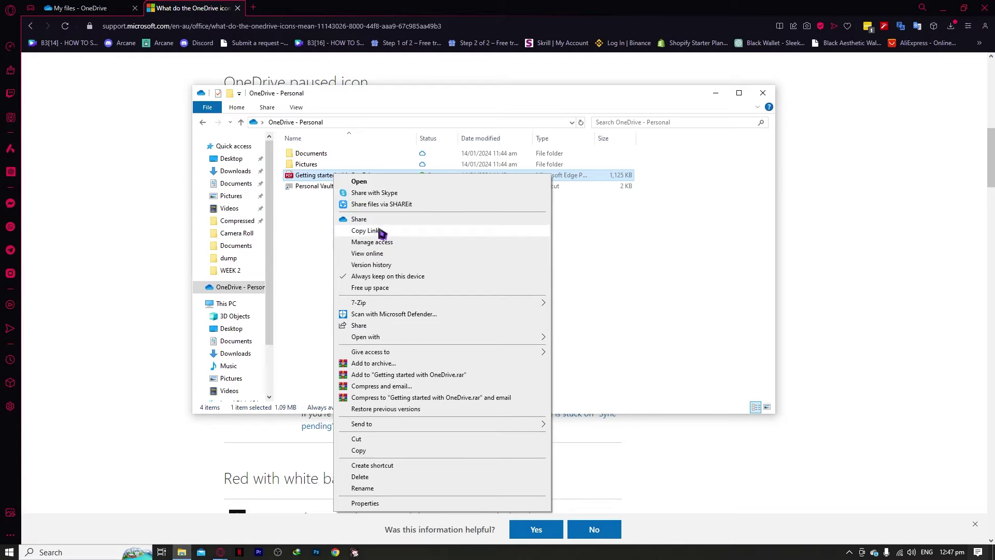
pyautogui.click(359, 219)
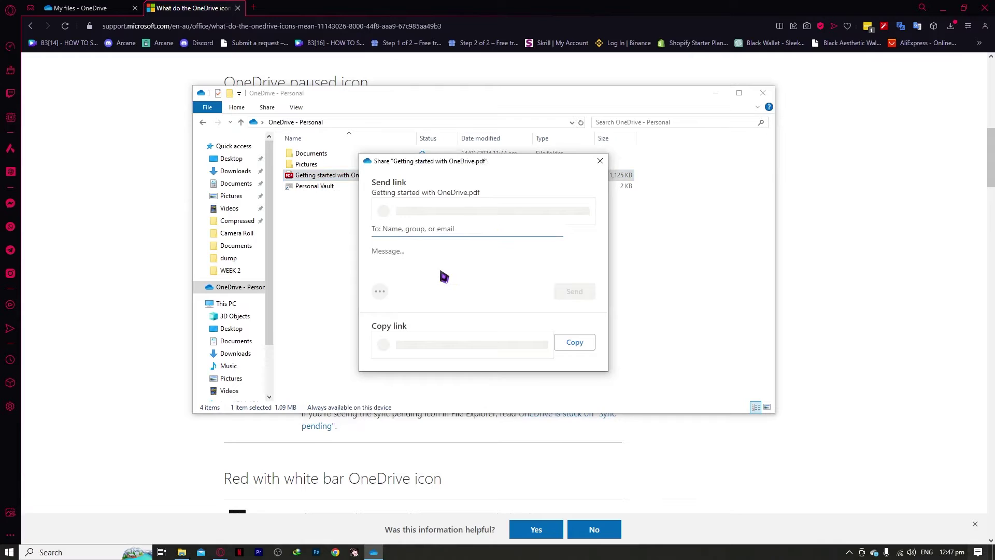
pyautogui.click(600, 161)
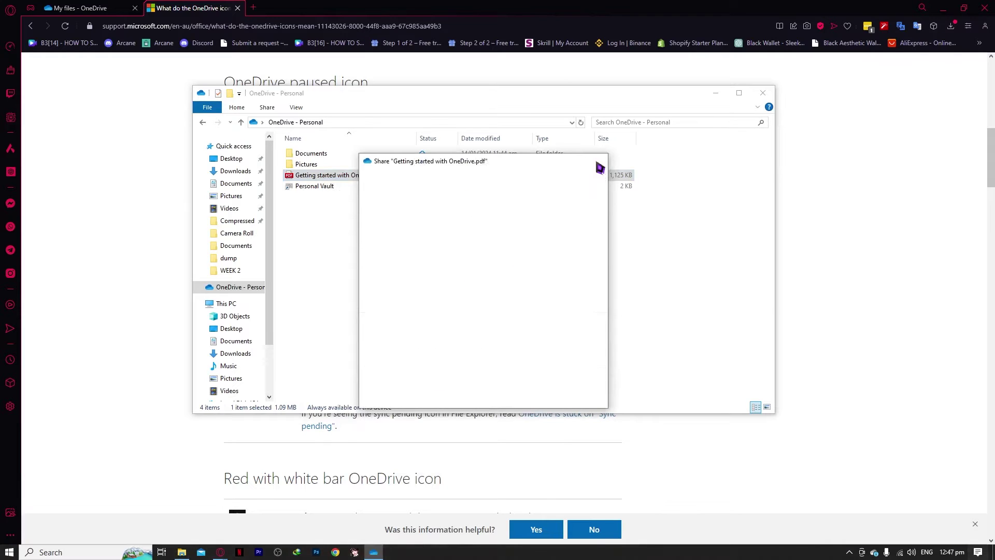
# Step: Copy an anyone-can-edit link to Getting started with OneDrive.pdf and close the confirmation
pyautogui.rightClick(378, 182)
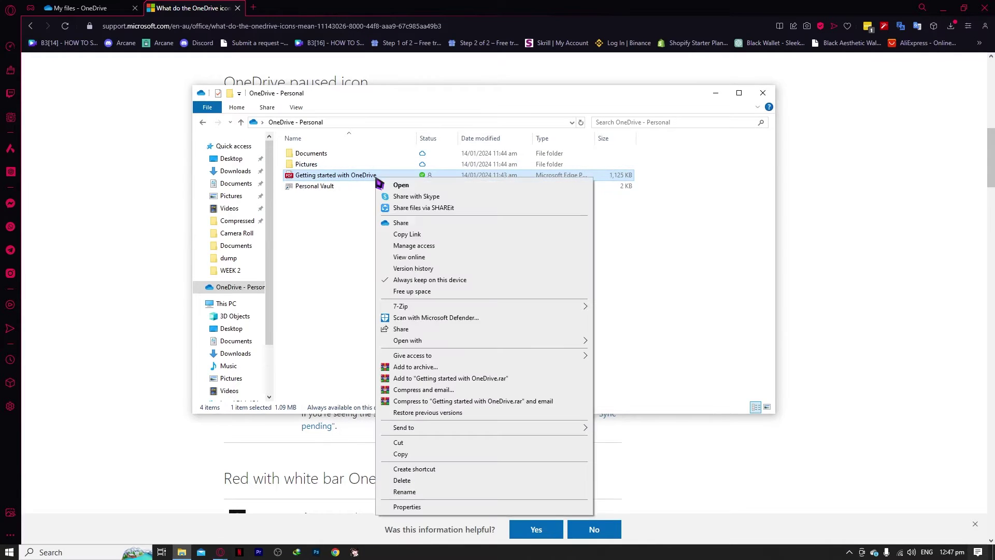
pyautogui.click(416, 234)
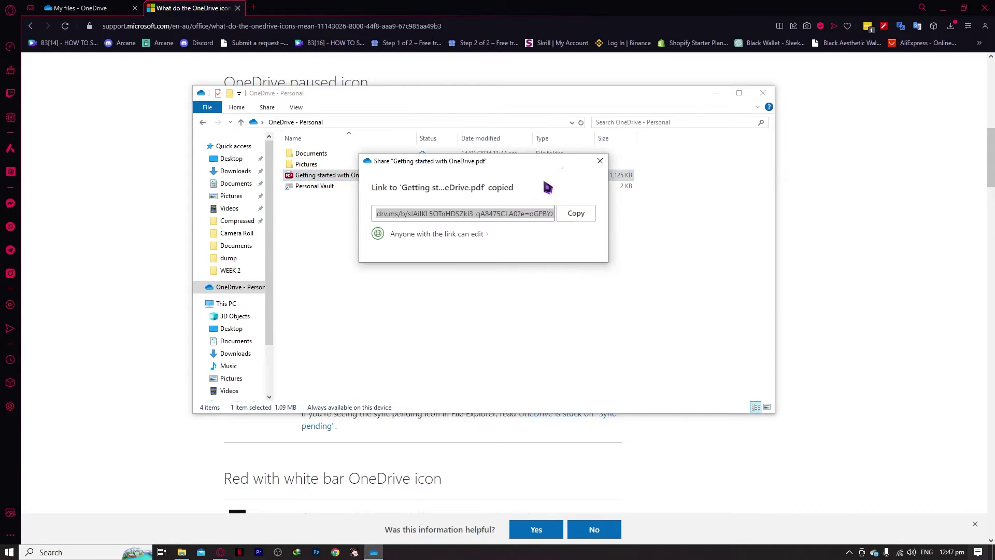
pyautogui.click(600, 161)
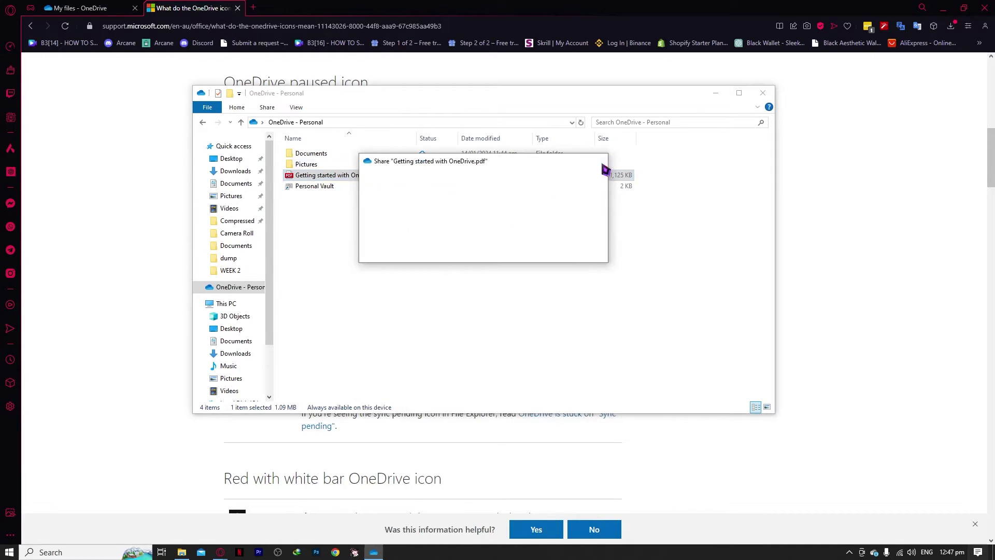
# Step: Check the PDF's Manage Access Groups / family and Links tabs, then close the window
pyautogui.rightClick(357, 176)
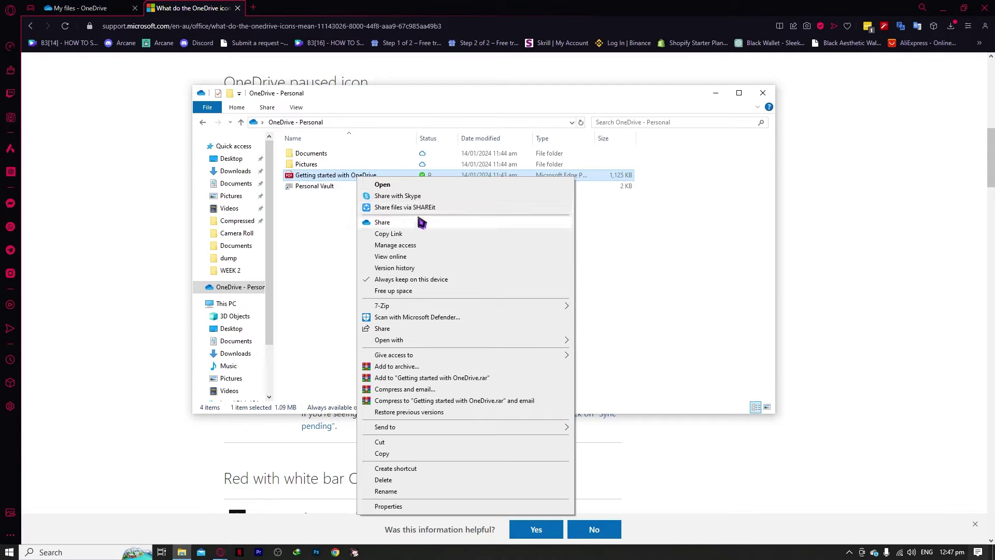
pyautogui.click(407, 246)
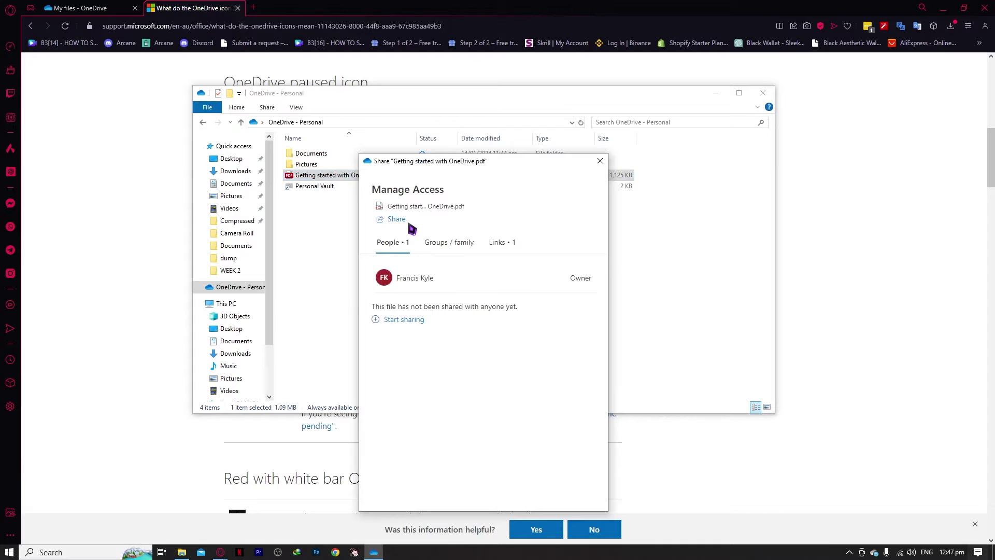
pyautogui.click(449, 244)
pyautogui.click(497, 246)
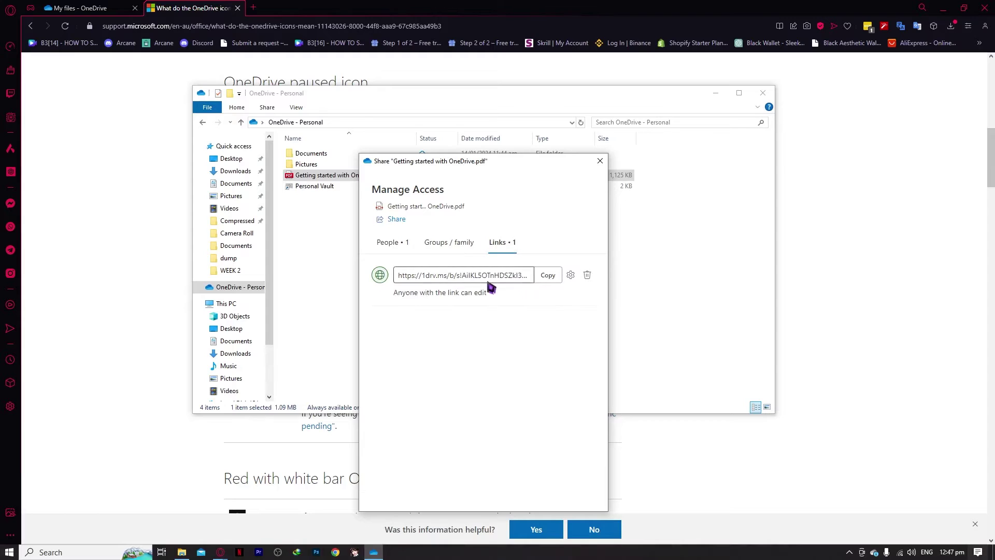
pyautogui.click(600, 160)
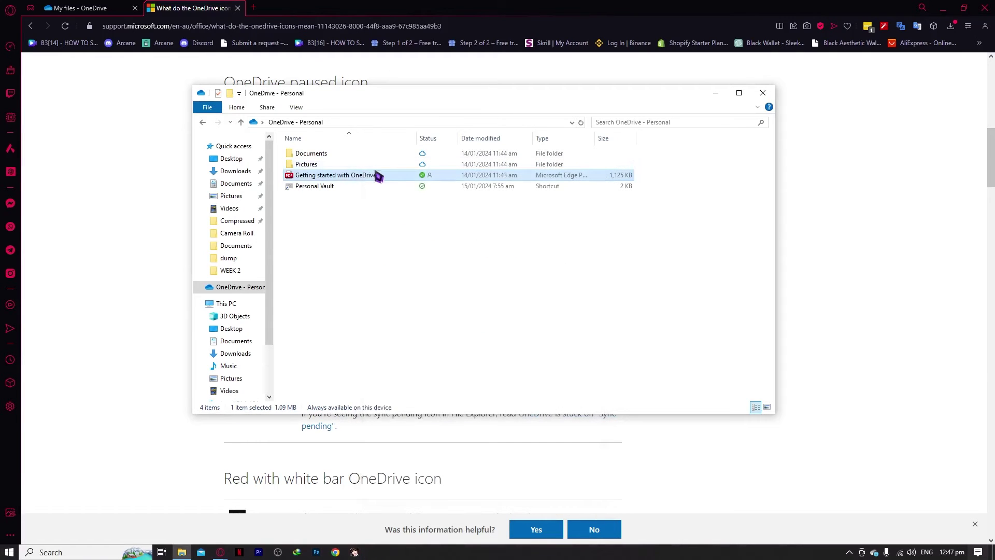
# Step: Open the Share dialog for the Getting started PDF and close it again
pyautogui.rightClick(350, 182)
pyautogui.click(387, 228)
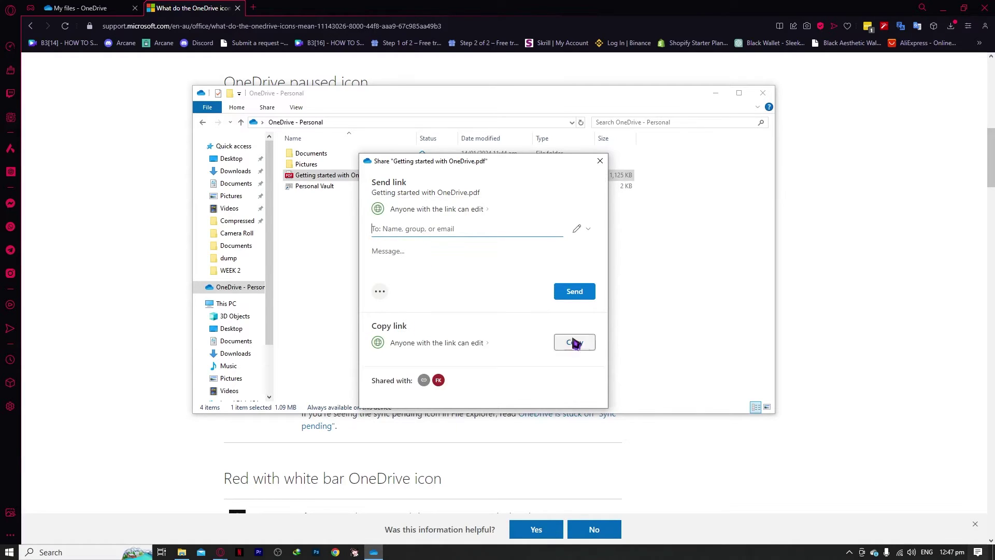
pyautogui.click(600, 161)
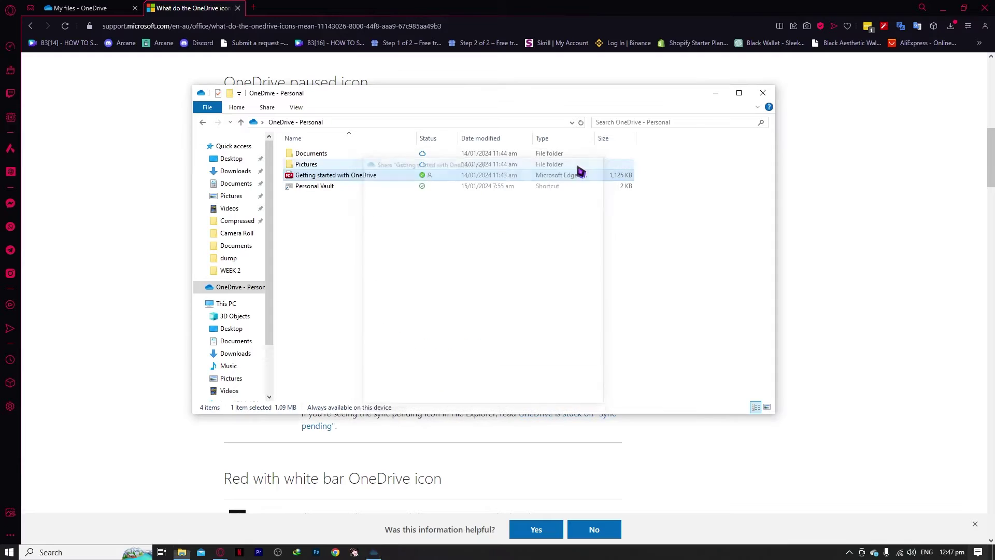
# Step: View the OneDrive files online from the PDF's context menu and show My files
pyautogui.rightClick(323, 179)
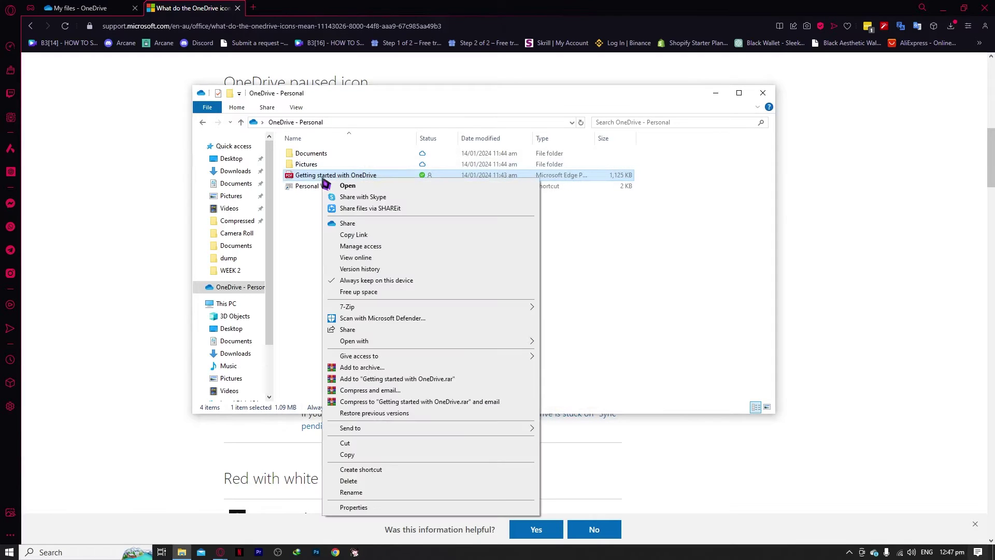
pyautogui.click(360, 258)
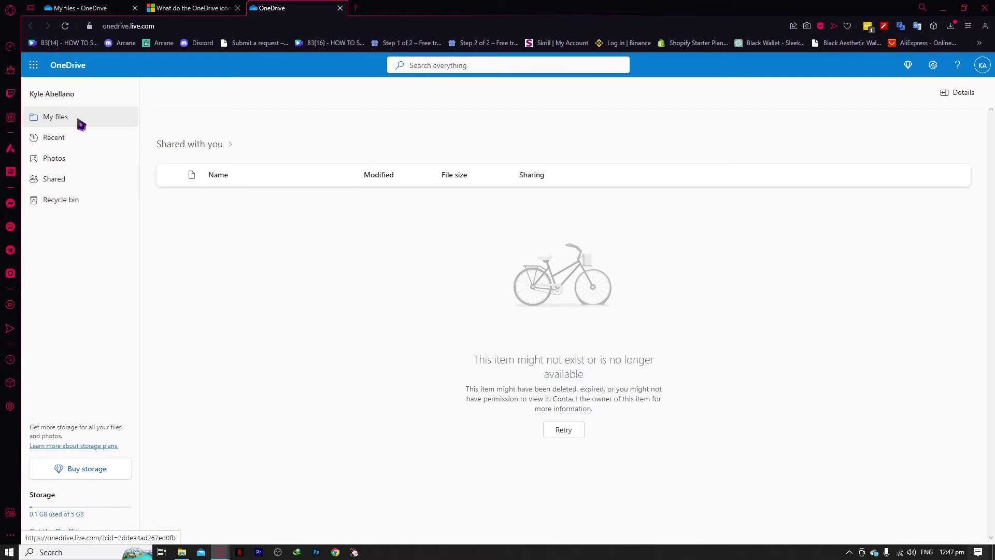
pyautogui.click(58, 122)
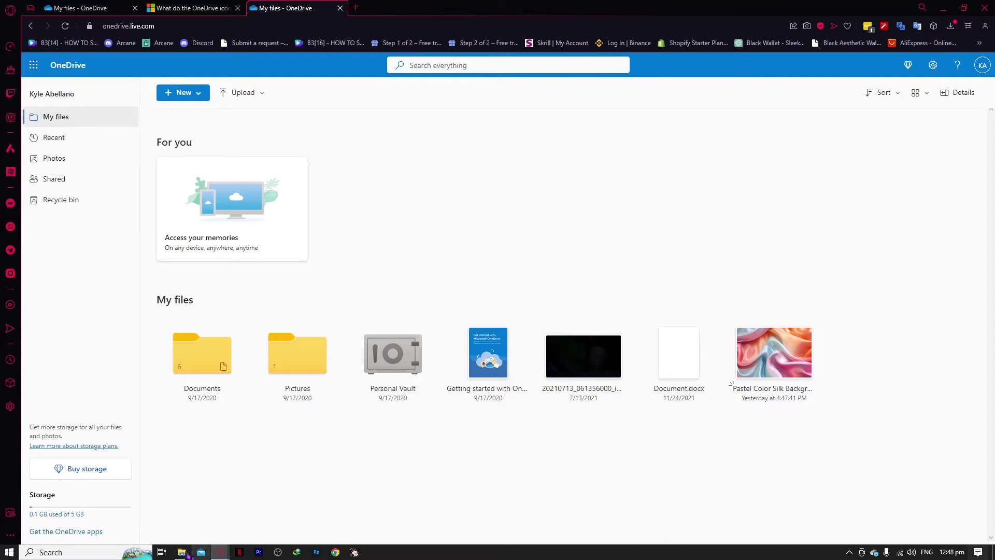
pyautogui.click(182, 552)
pyautogui.click(361, 464)
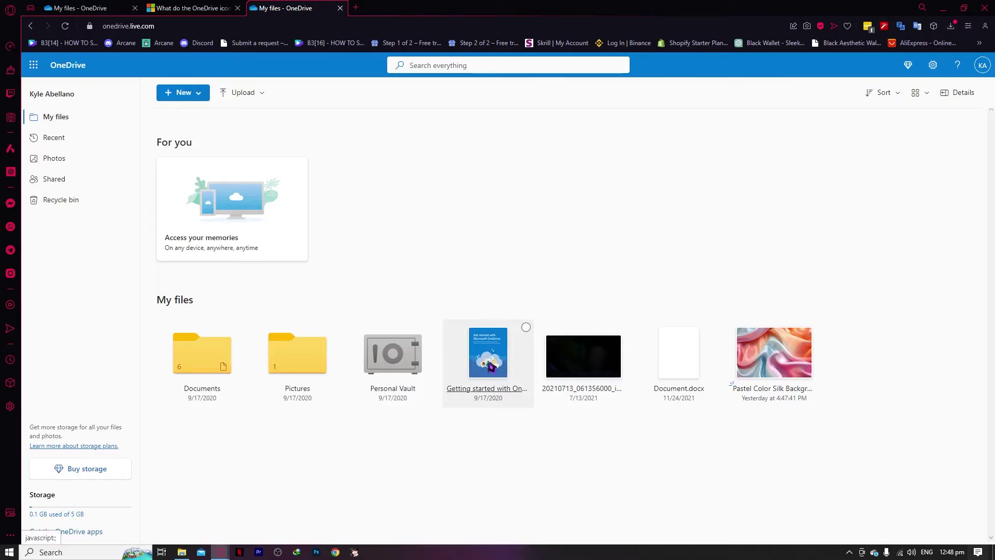
# Step: Open the Getting started with OneDrive PDF tile, cancel its download, and close the viewer
pyautogui.click(490, 366)
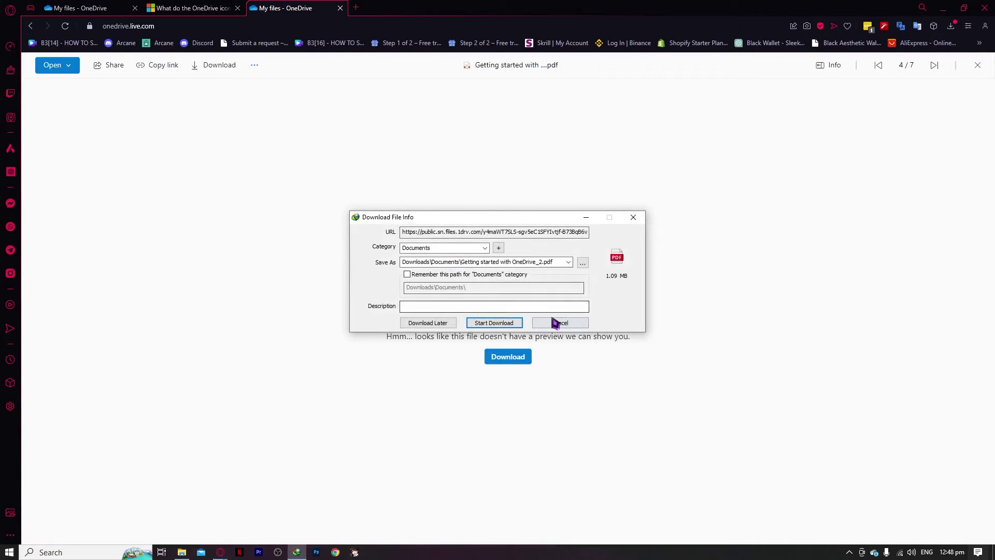
pyautogui.click(556, 326)
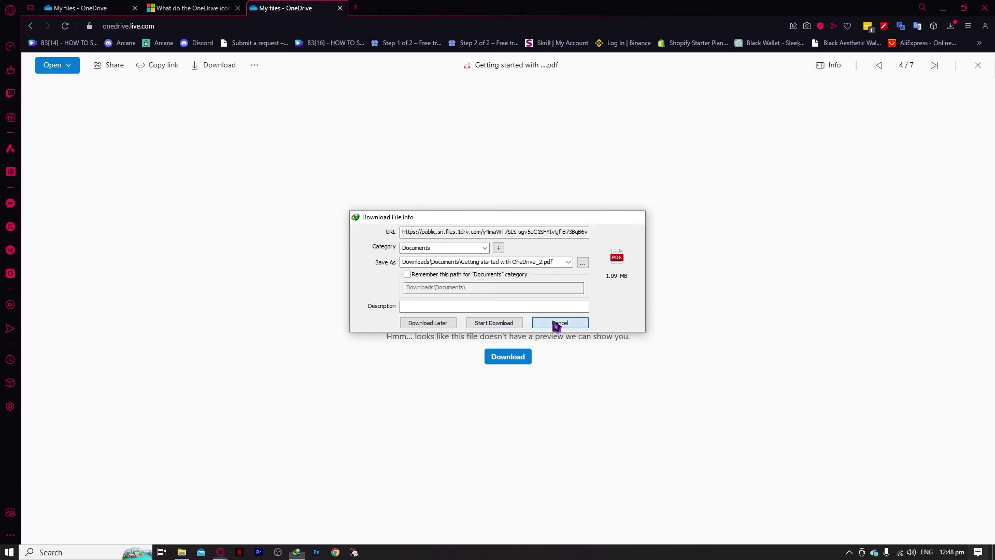
pyautogui.click(525, 323)
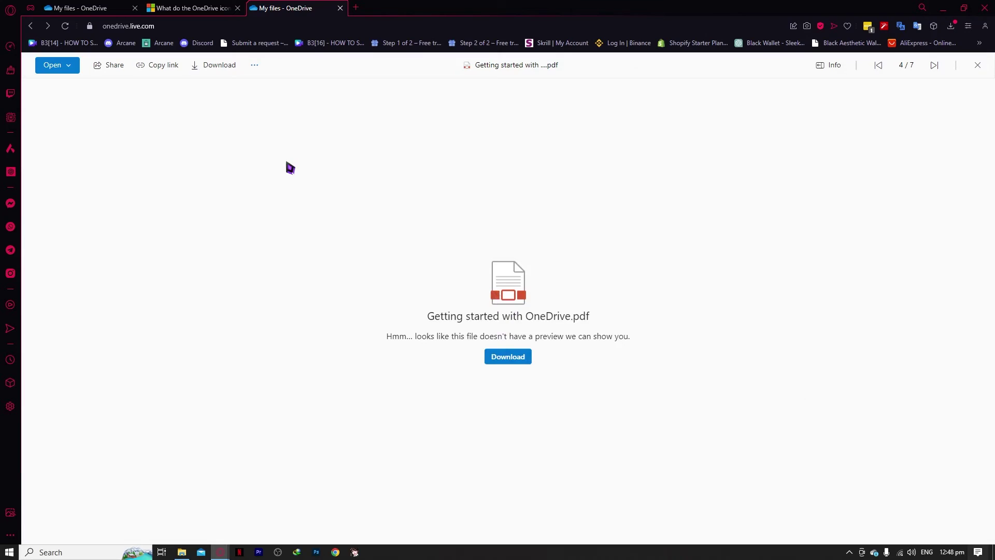
pyautogui.press('Escape')
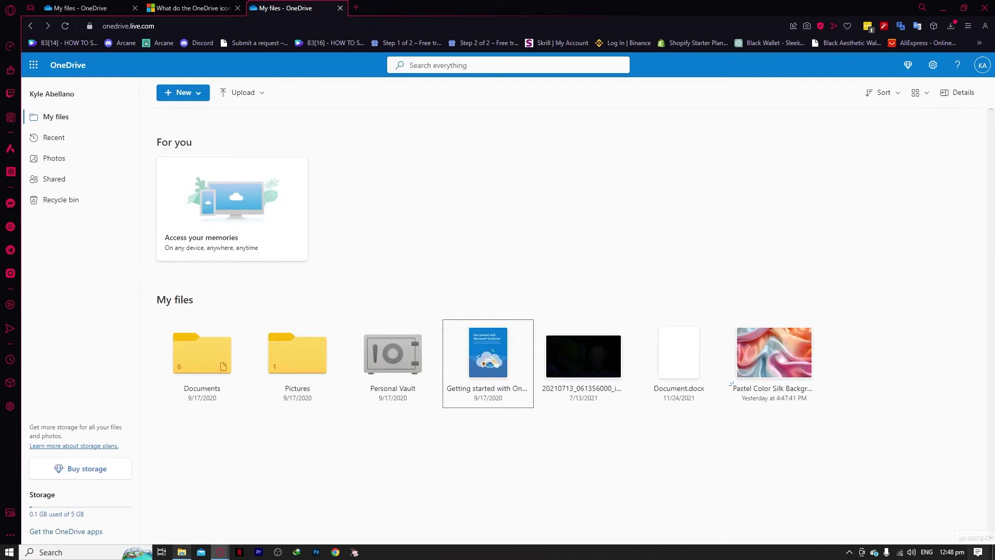
# Step: Check the version history of the Getting started with OneDrive PDF, showing one 1.1 MB version, then close it
pyautogui.hotkey('alt', 'Tab')
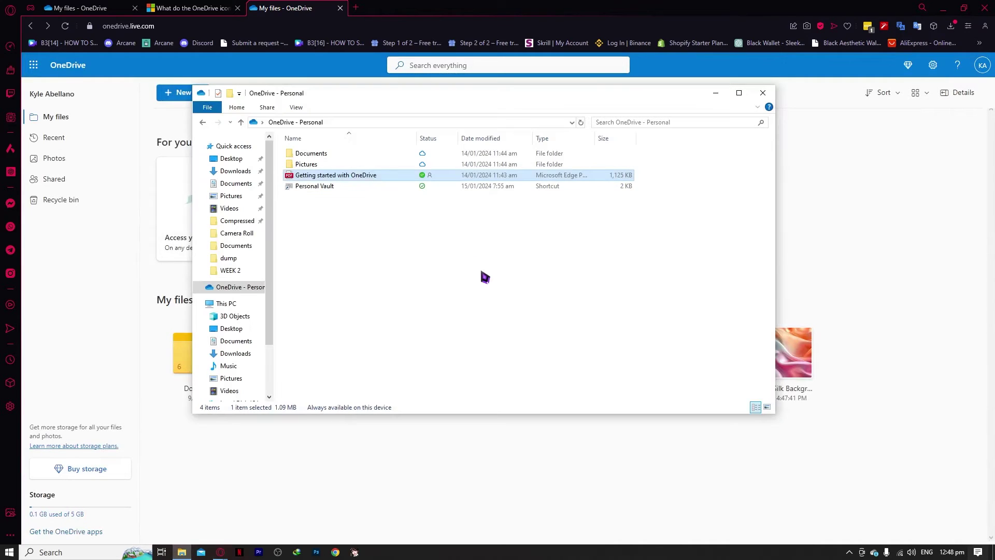
pyautogui.rightClick(386, 175)
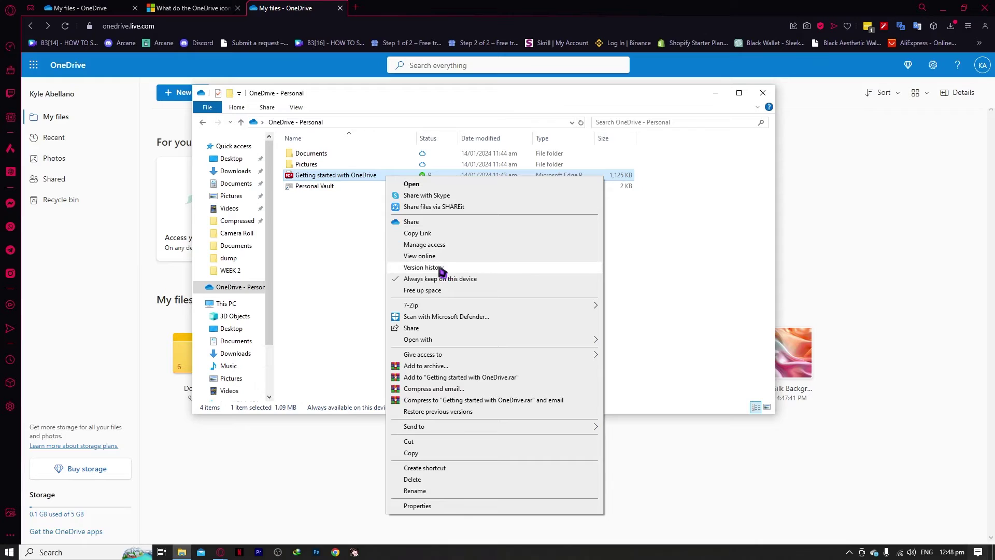
pyautogui.click(424, 267)
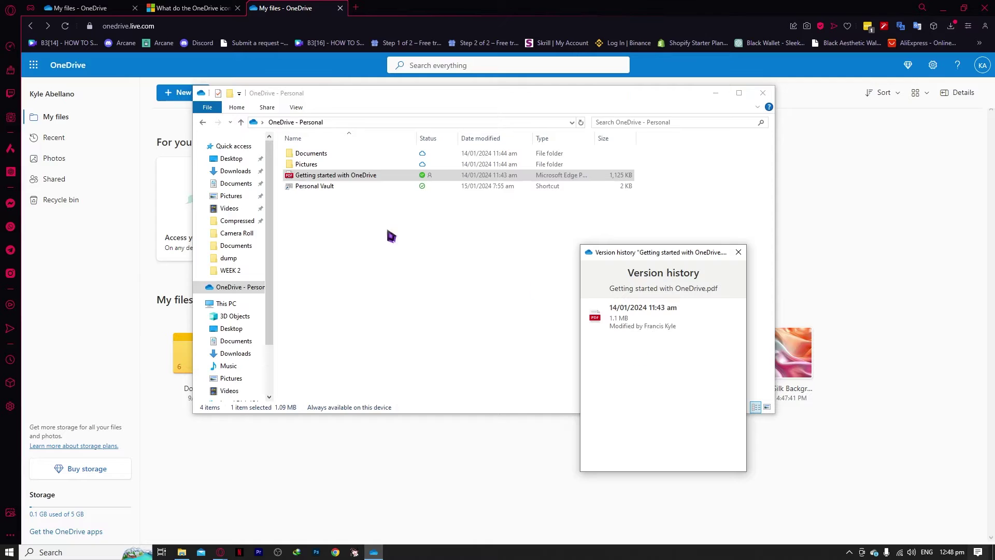
pyautogui.moveTo(642, 320)
pyautogui.click(737, 253)
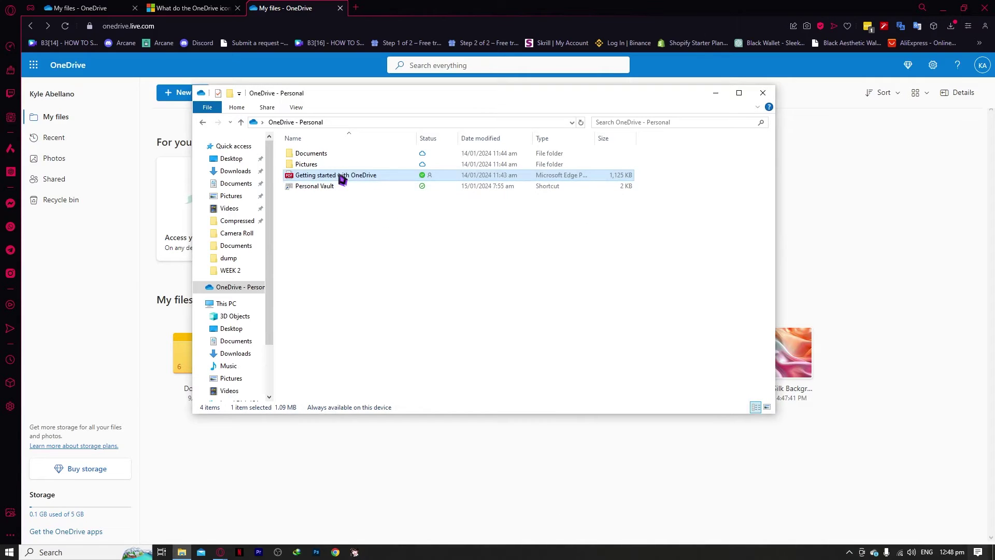
# Step: Set everything in the OneDrive - Personal folder to Always keep on this device
pyautogui.rightClick(342, 179)
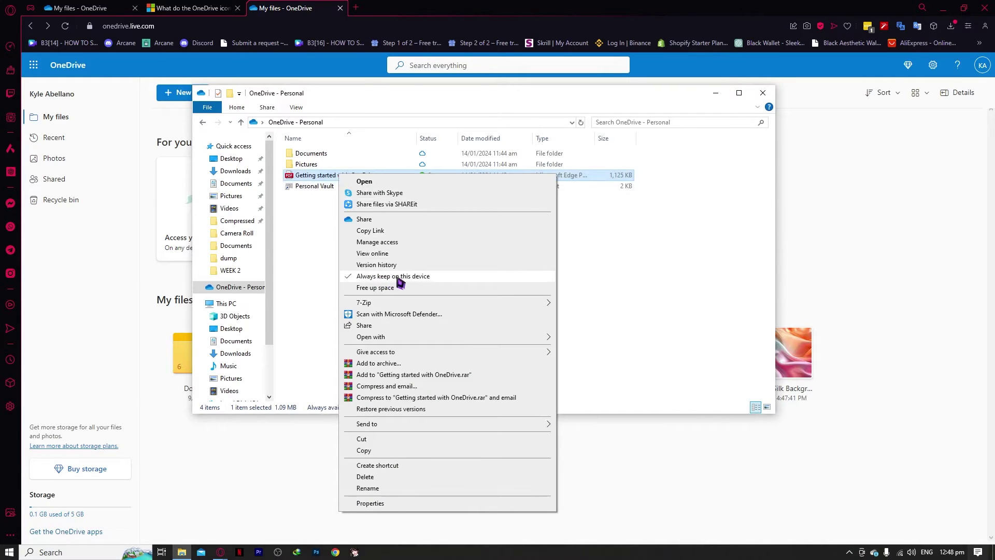
pyautogui.click(588, 244)
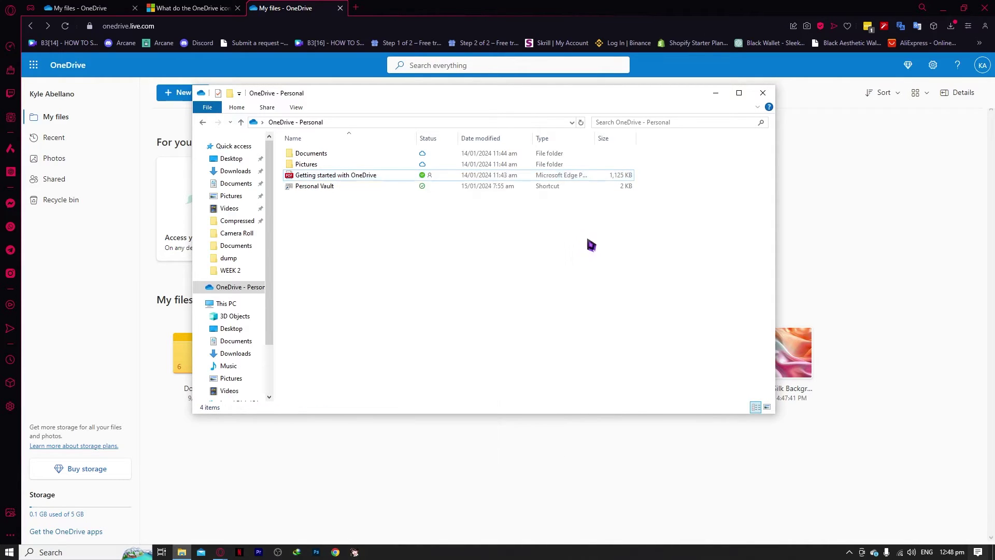
pyautogui.rightClick(425, 179)
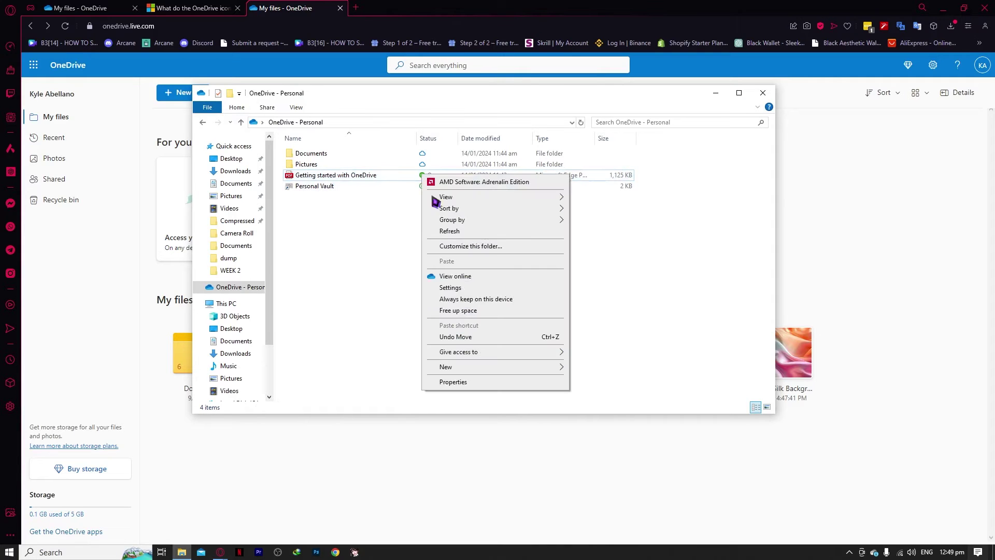
pyautogui.rightClick(364, 177)
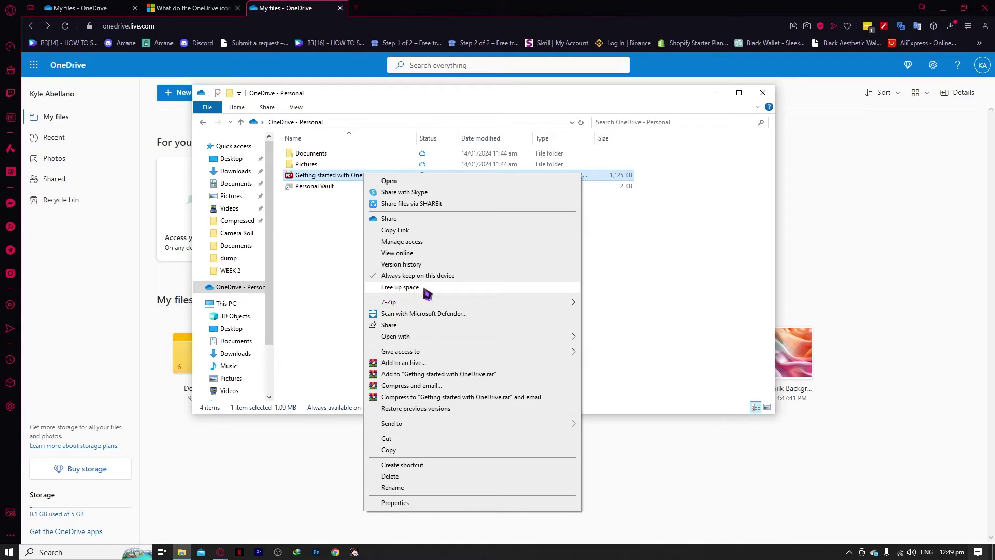
pyautogui.click(636, 253)
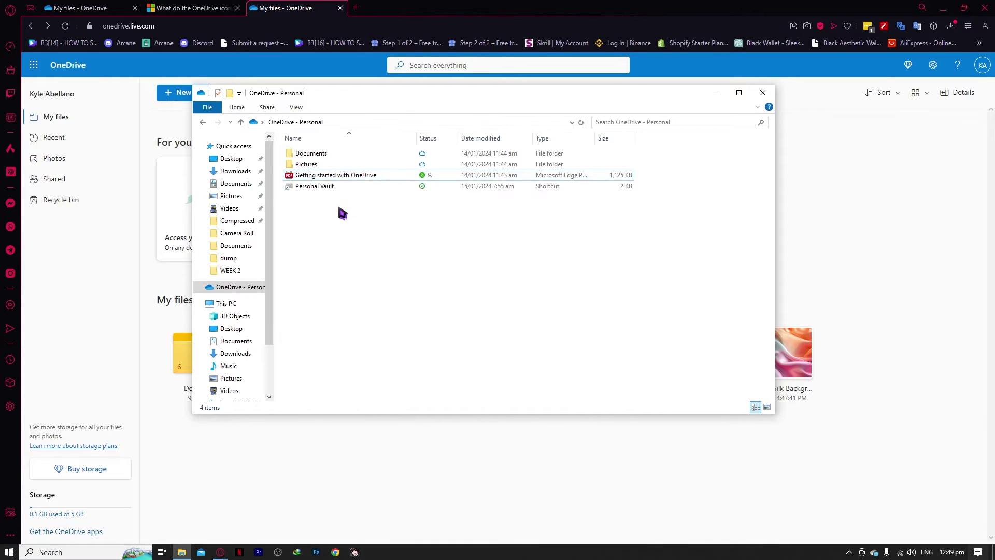
pyautogui.rightClick(367, 191)
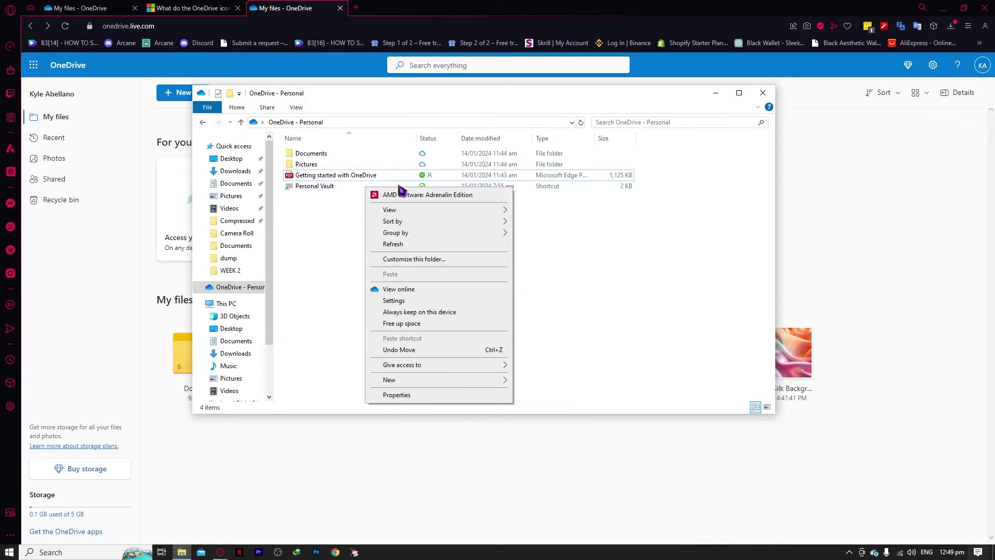
pyautogui.rightClick(422, 186)
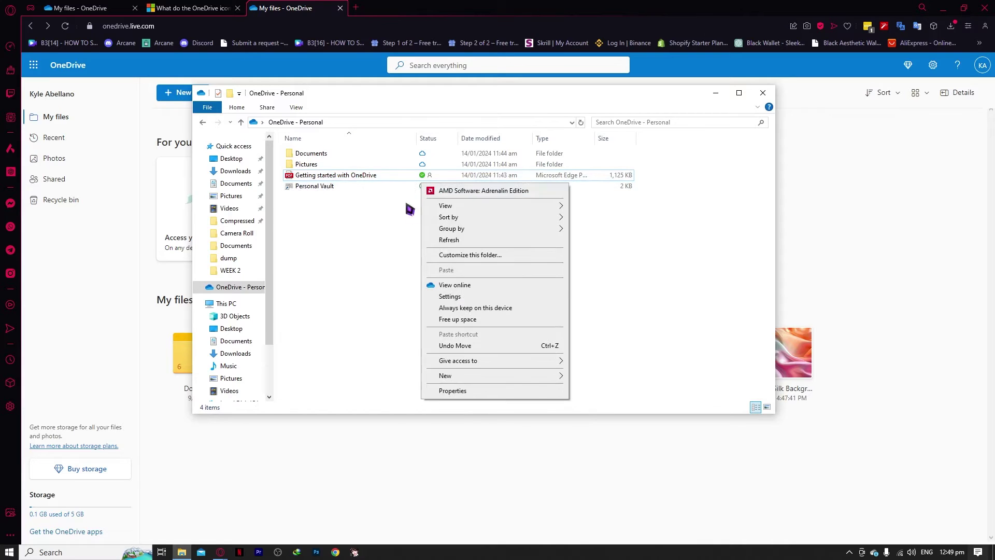
pyautogui.click(436, 308)
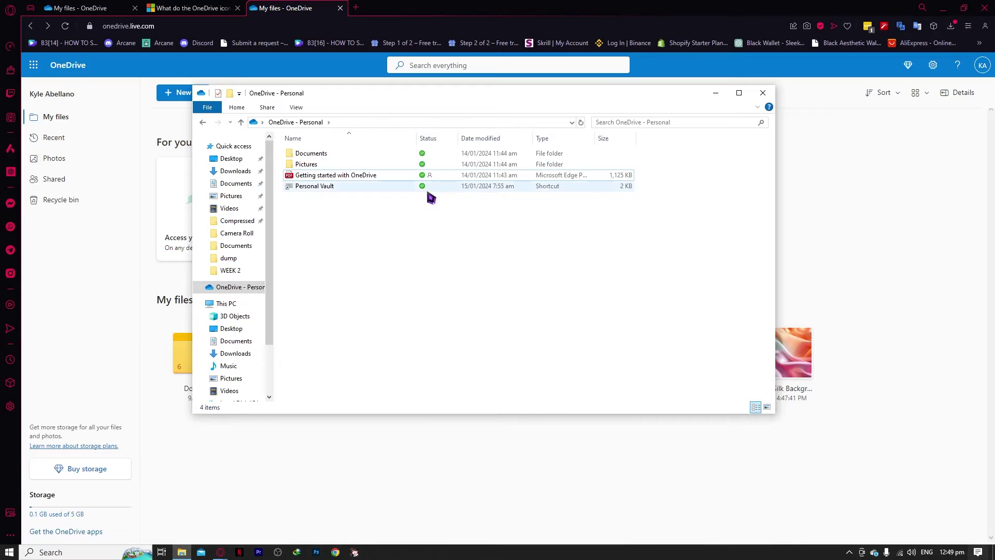
# Step: Free up space so the folder's contents become online-only
pyautogui.moveTo(425, 191)
pyautogui.rightClick(425, 193)
pyautogui.click(385, 227)
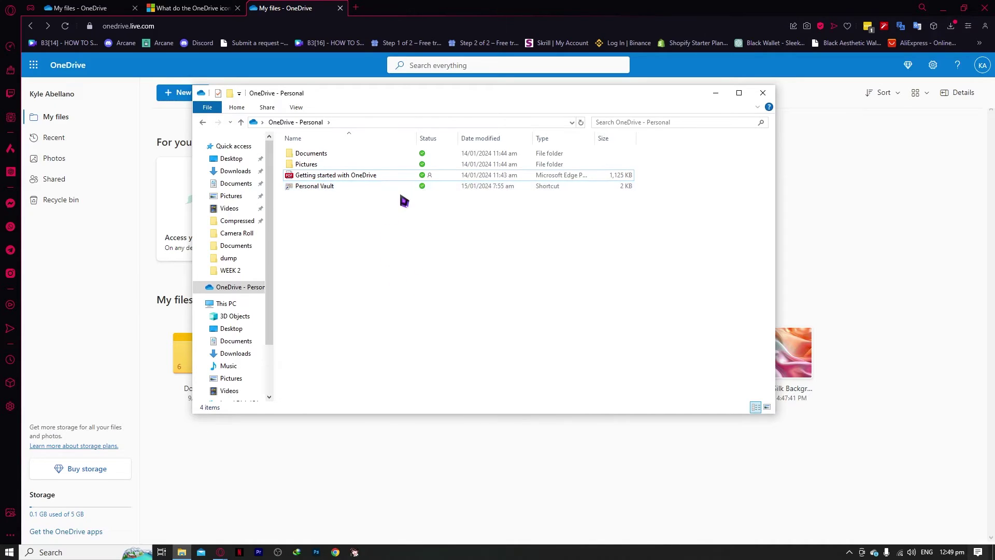
pyautogui.rightClick(419, 164)
pyautogui.click(395, 214)
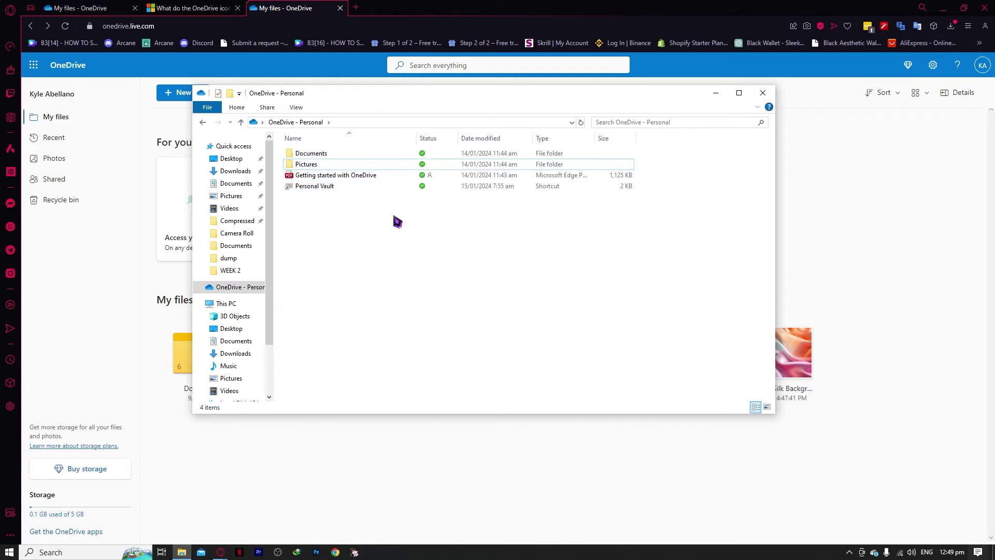
pyautogui.rightClick(420, 184)
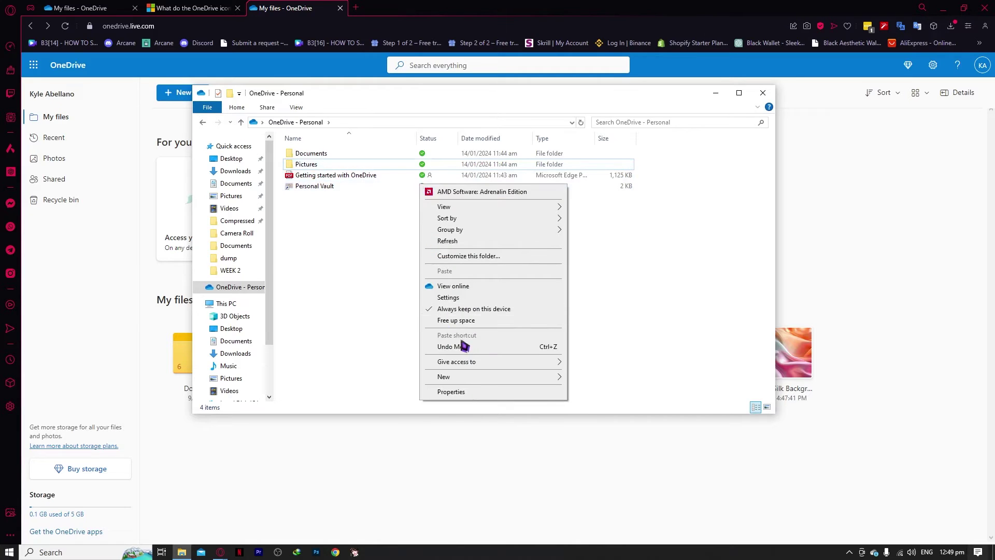
pyautogui.click(454, 321)
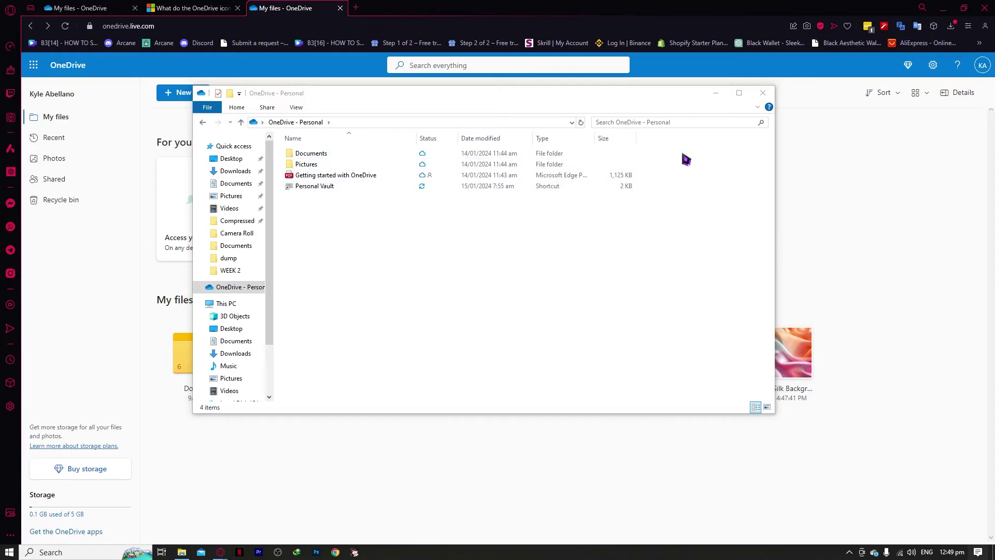
# Step: Set the folder back to Always keep on this device and confirm the setting
pyautogui.rightClick(423, 191)
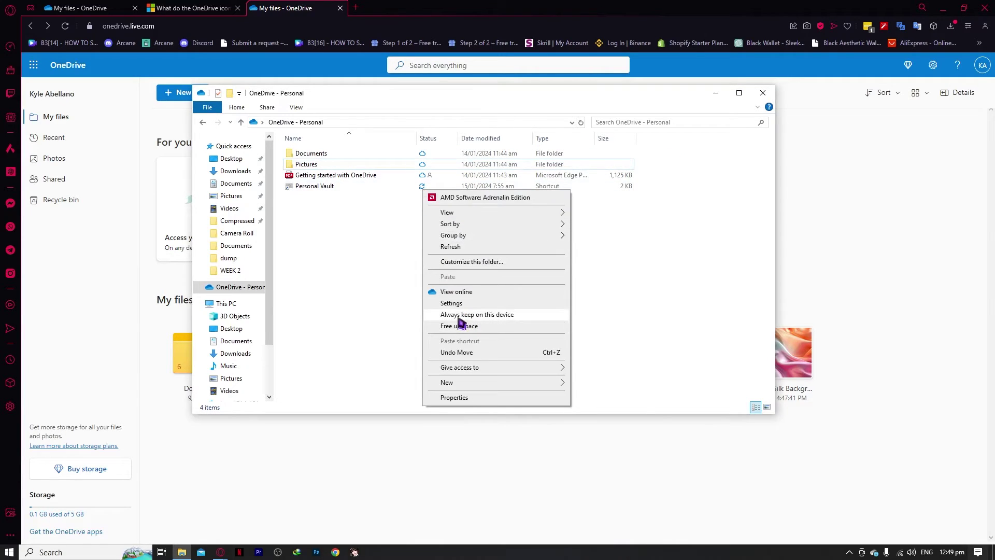
pyautogui.click(454, 315)
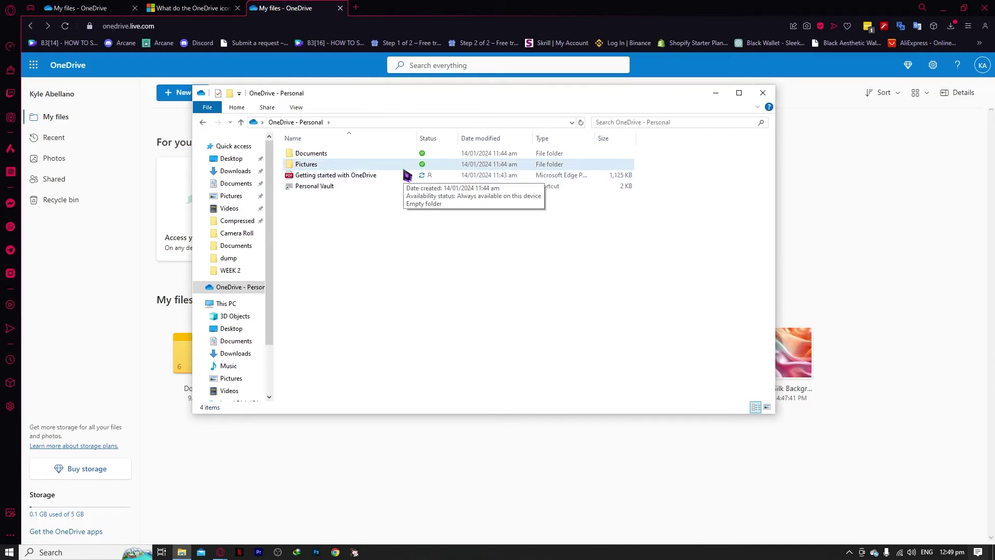
pyautogui.rightClick(426, 167)
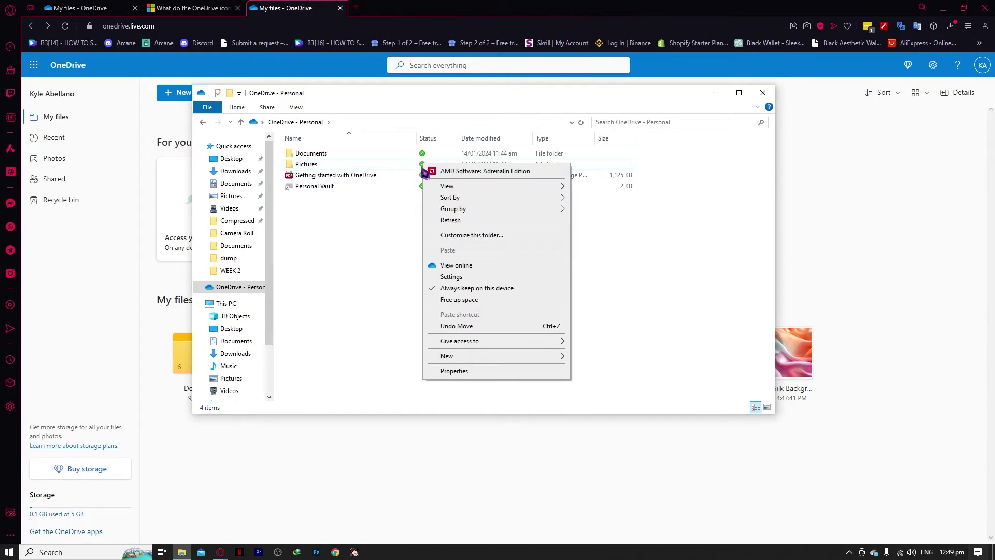
pyautogui.click(396, 219)
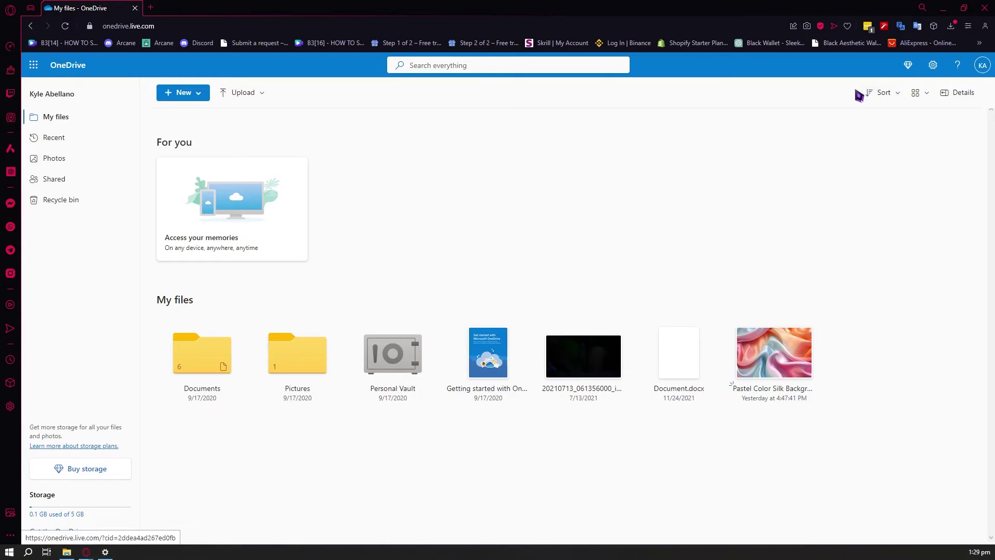
# Step: Sort My files by file size in descending order
pyautogui.click(880, 93)
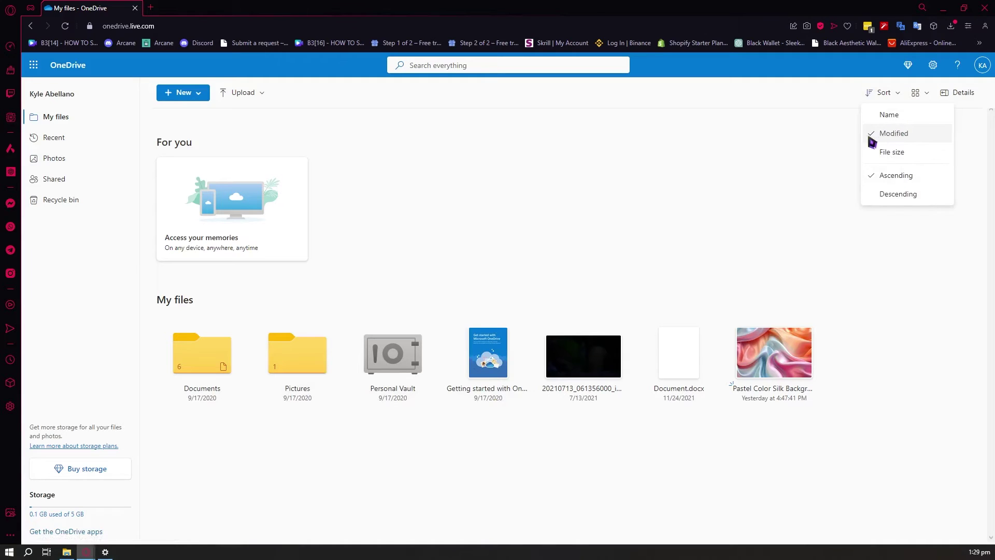
pyautogui.click(891, 152)
pyautogui.click(888, 96)
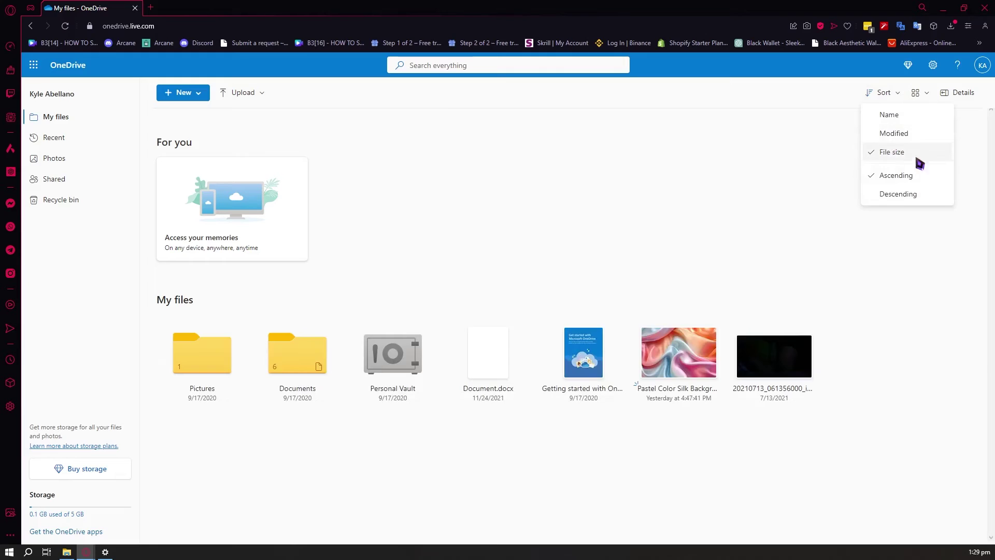
pyautogui.click(899, 194)
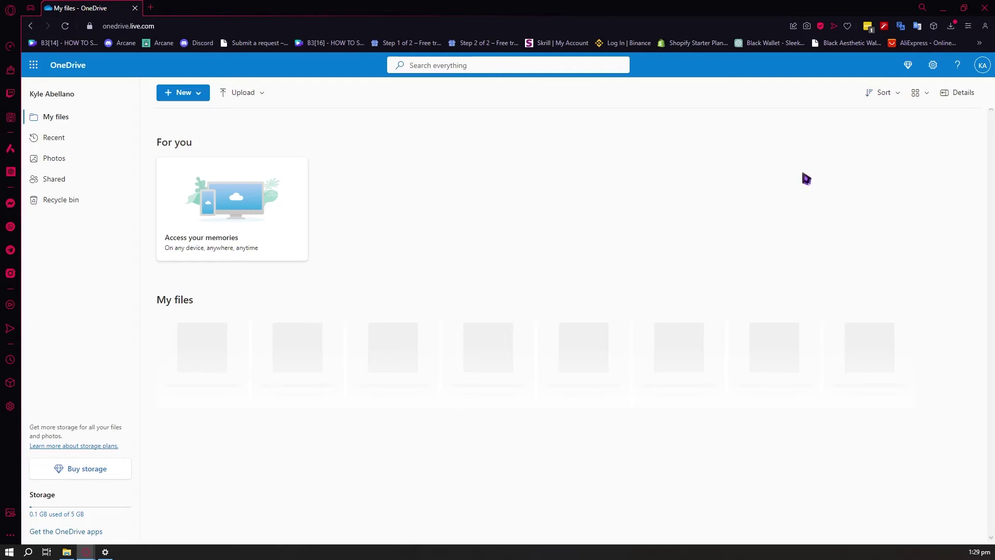
# Step: Try the List and Compact List layouts, then return My files to Tiles
pyautogui.click(919, 93)
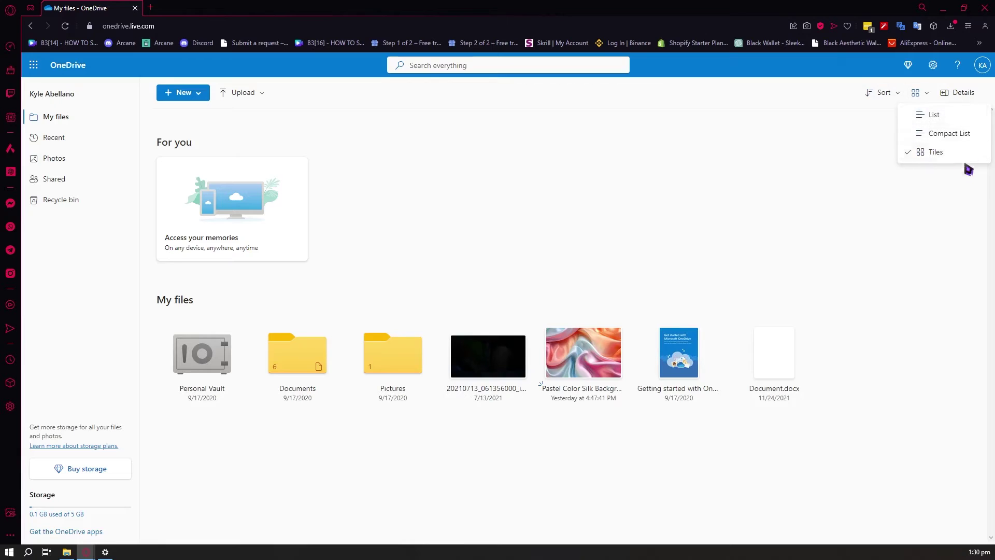
pyautogui.click(933, 116)
pyautogui.click(919, 94)
pyautogui.click(934, 135)
pyautogui.click(918, 93)
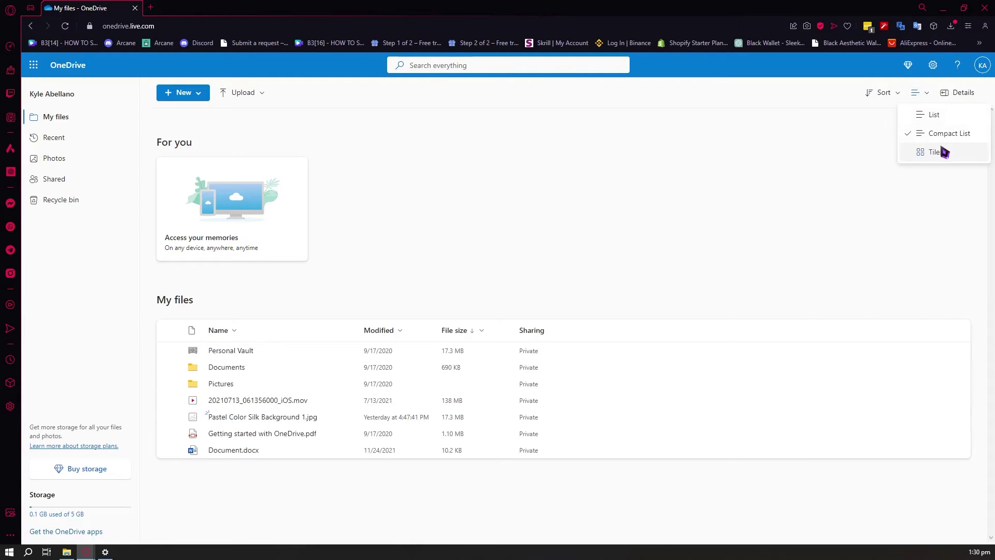
pyautogui.click(928, 151)
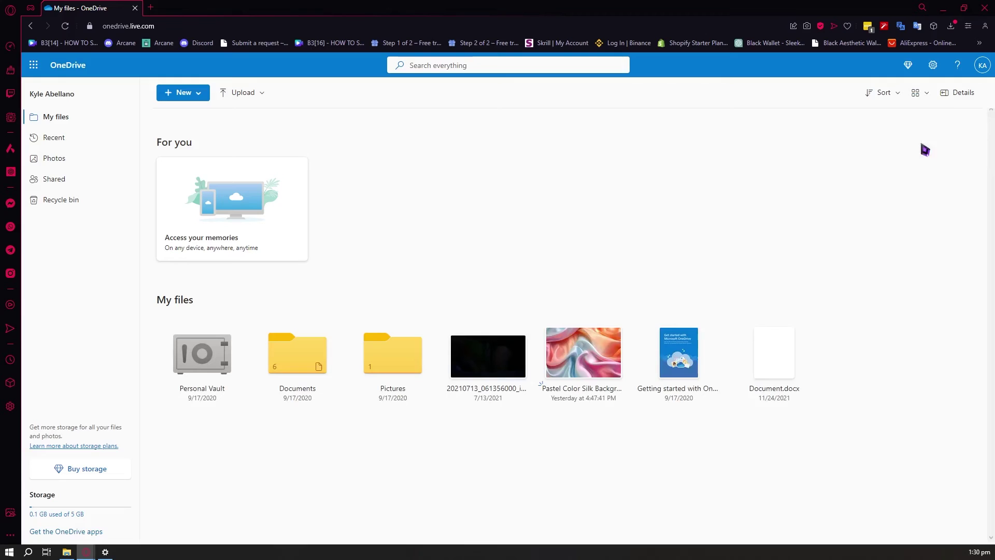
# Step: Show the My files details pane and switch to the Compact List layout
pyautogui.click(957, 94)
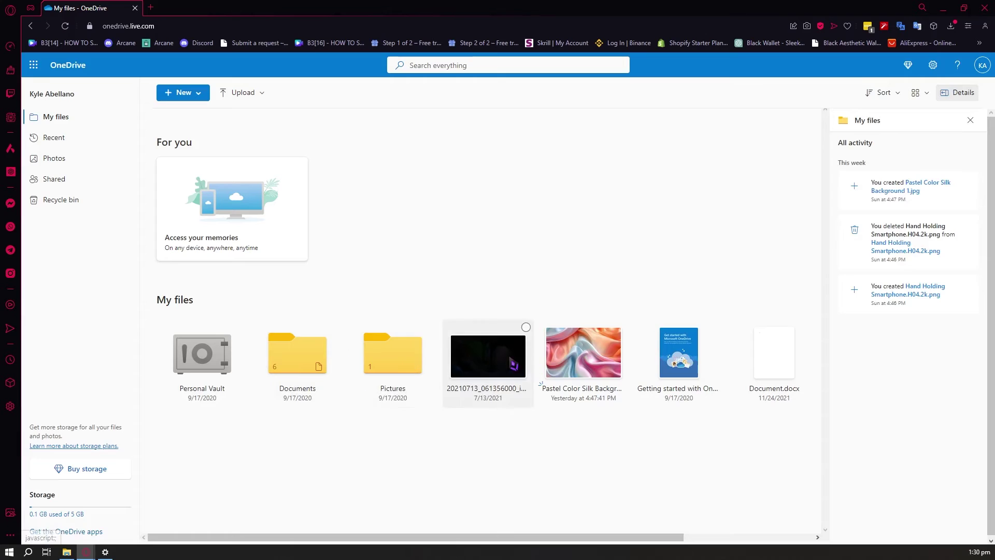
pyautogui.click(886, 94)
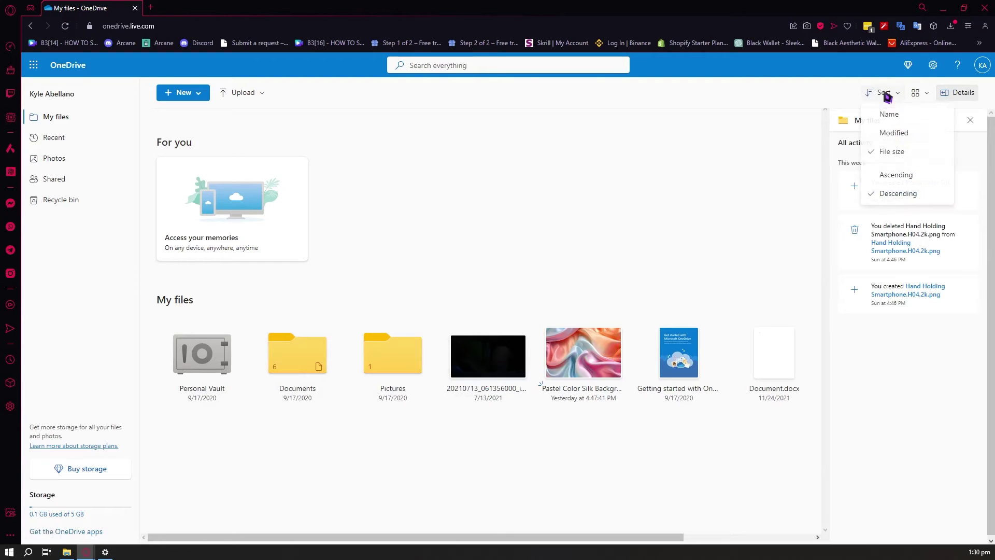
pyautogui.click(919, 93)
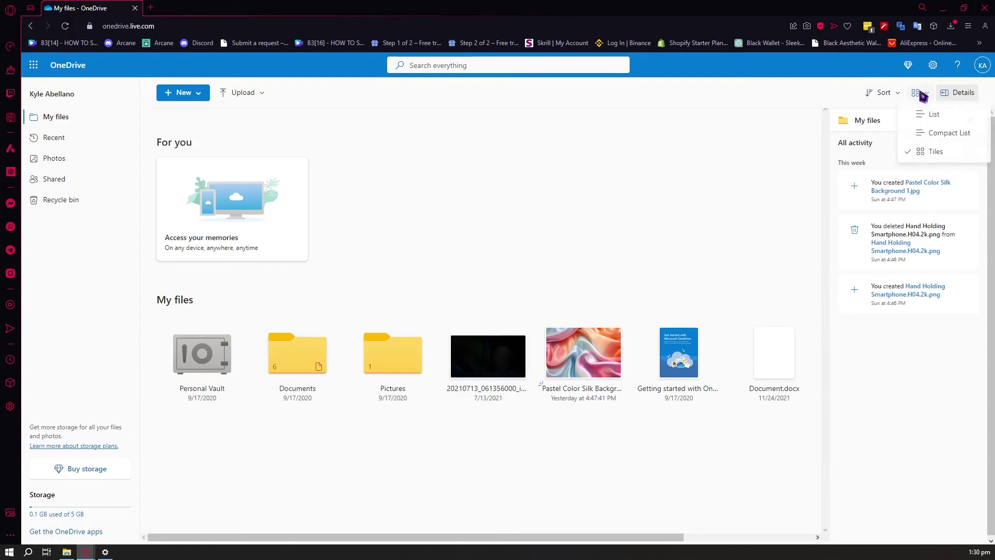
pyautogui.click(924, 133)
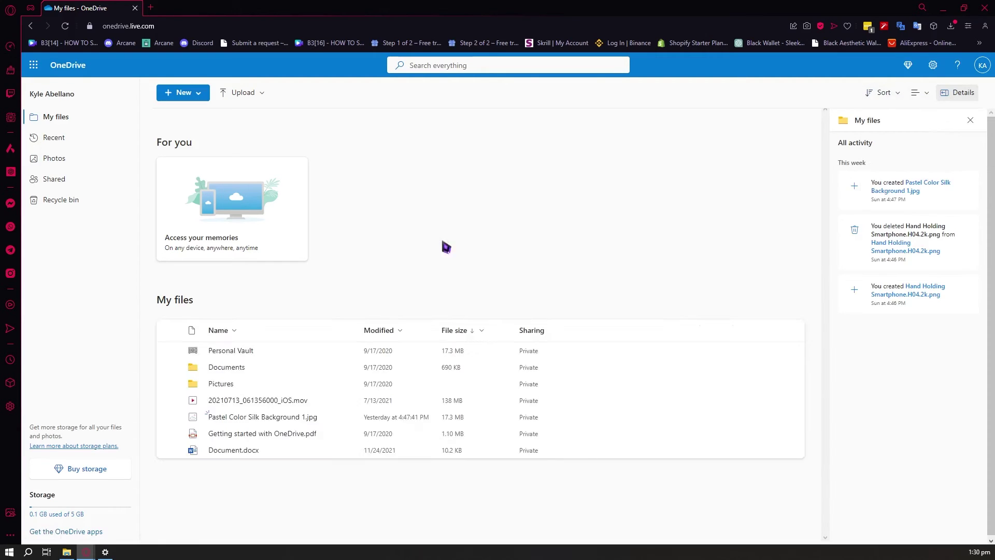
# Step: Create an album from the Pictures folder after briefly trying Share, then view Recent files
pyautogui.click(256, 372)
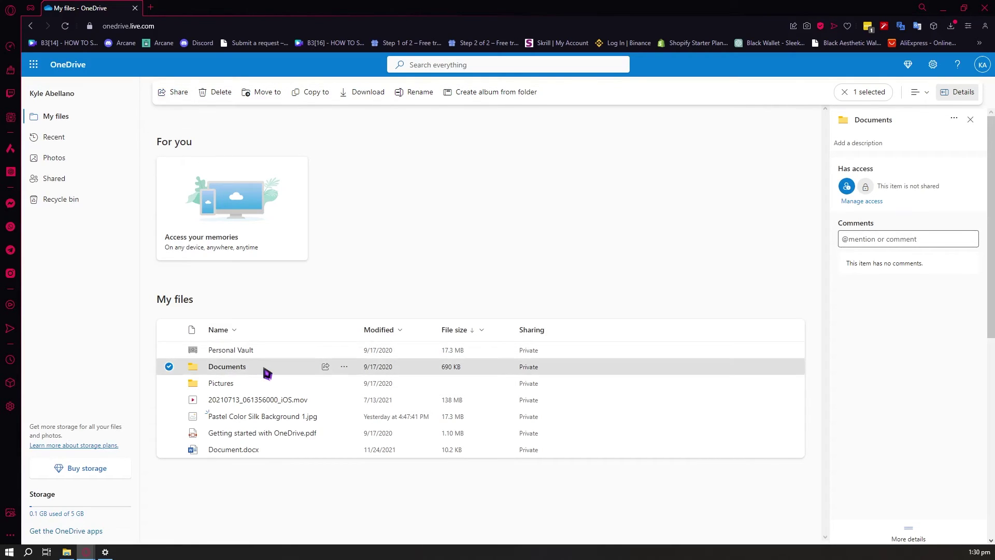
pyautogui.click(267, 385)
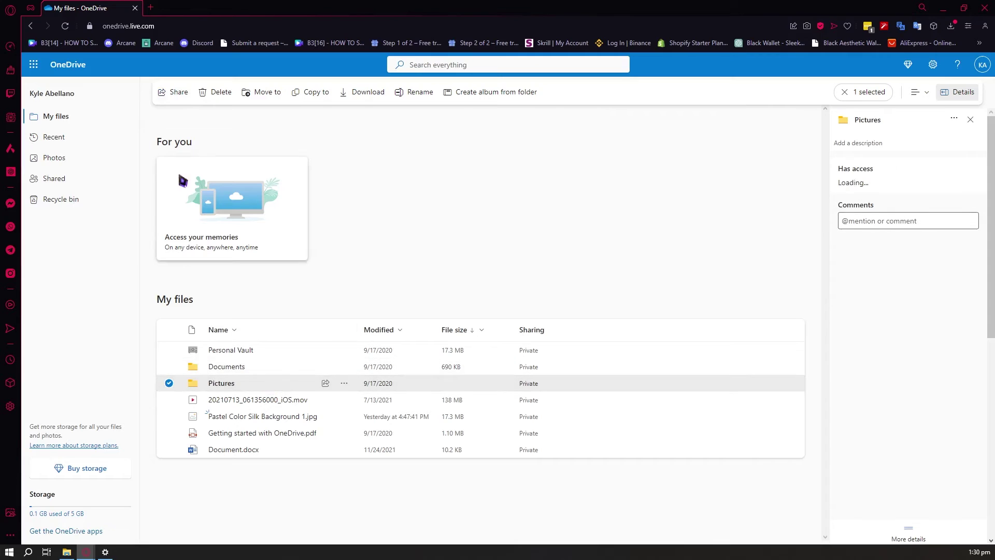
pyautogui.click(179, 93)
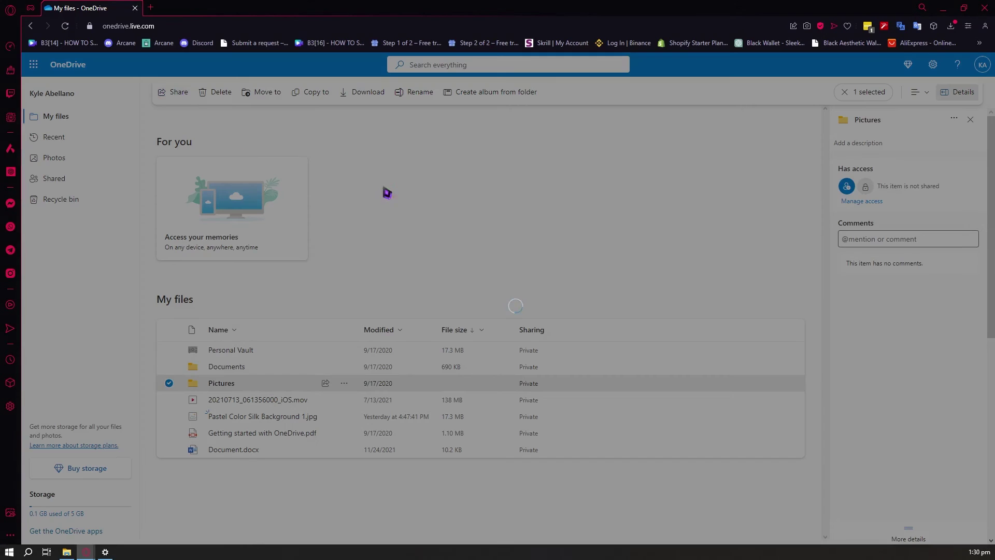
pyautogui.click(355, 201)
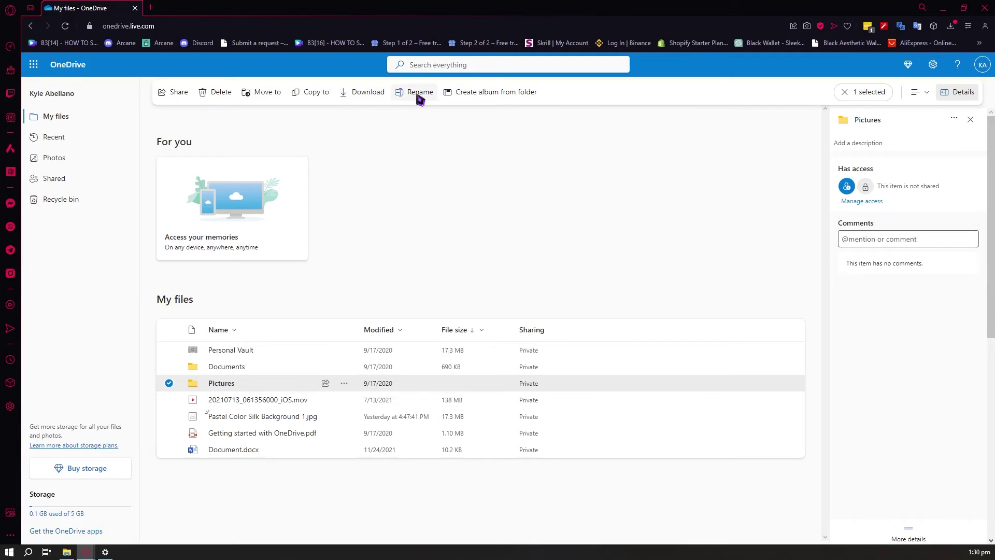
pyautogui.click(483, 98)
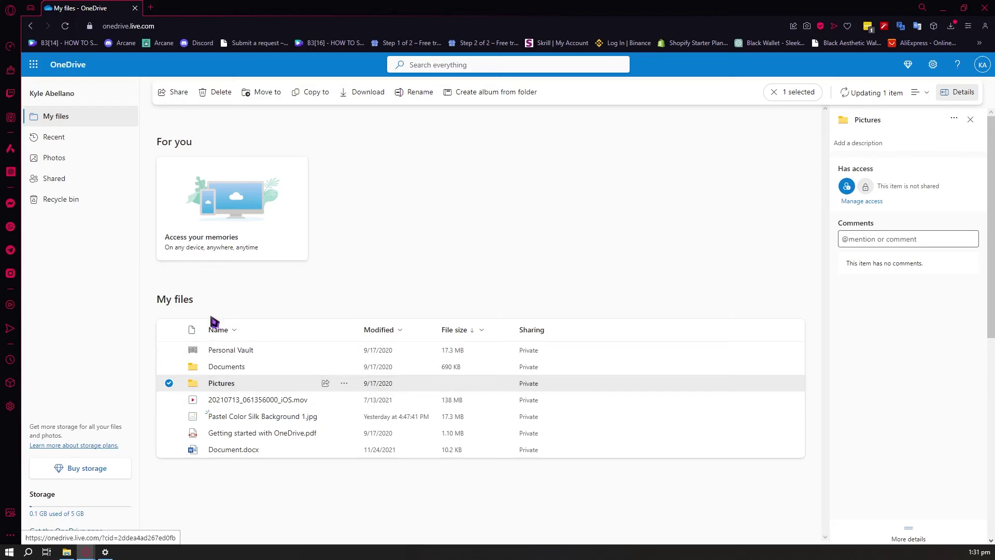
pyautogui.click(101, 138)
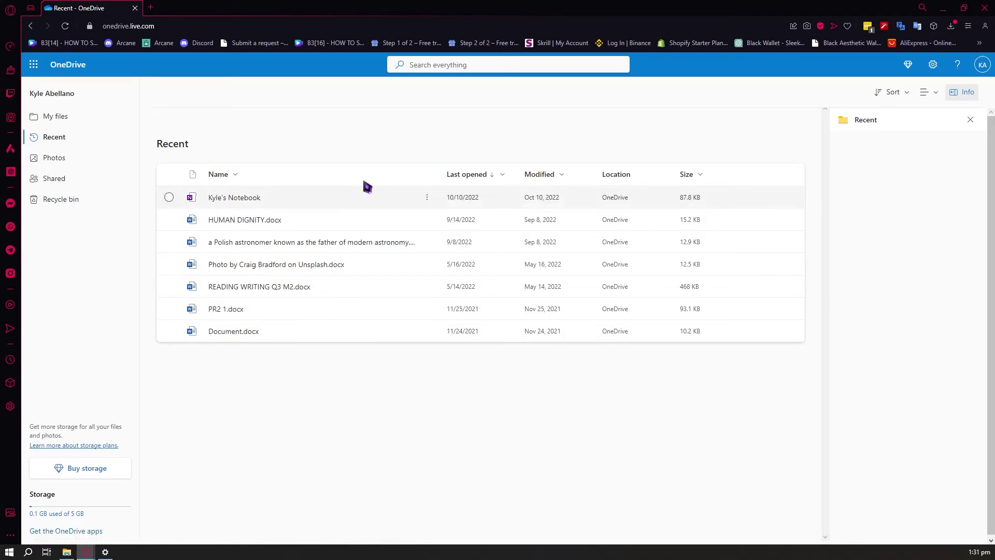
# Step: Browse the Photos Explore, Albums and Gallery tabs, then open the empty Shared with you page
pyautogui.click(70, 158)
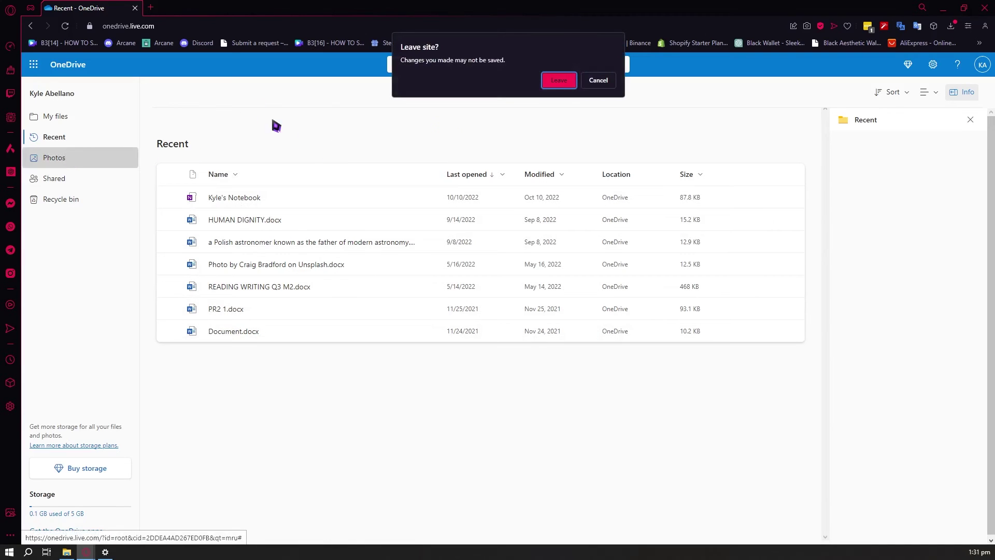
pyautogui.click(549, 83)
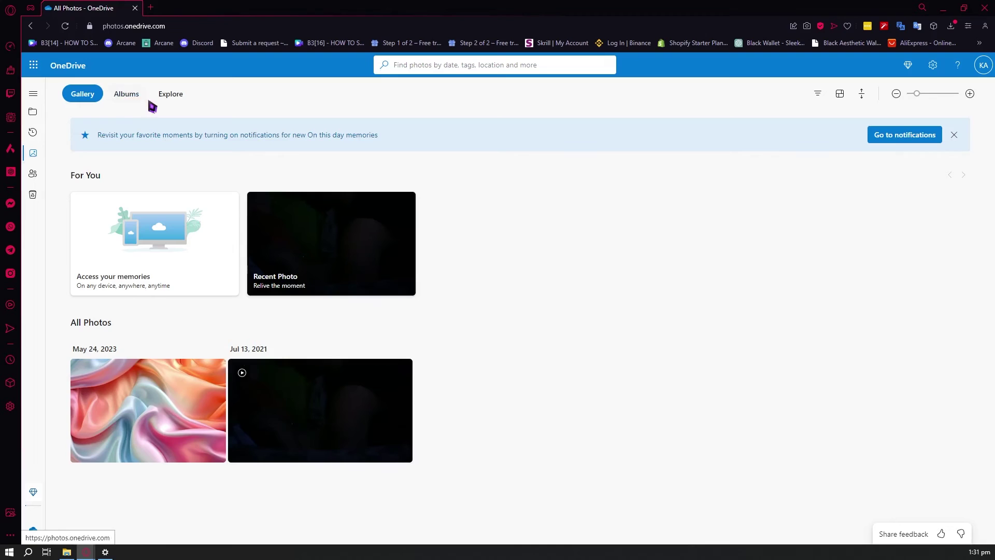
pyautogui.click(167, 97)
pyautogui.click(134, 95)
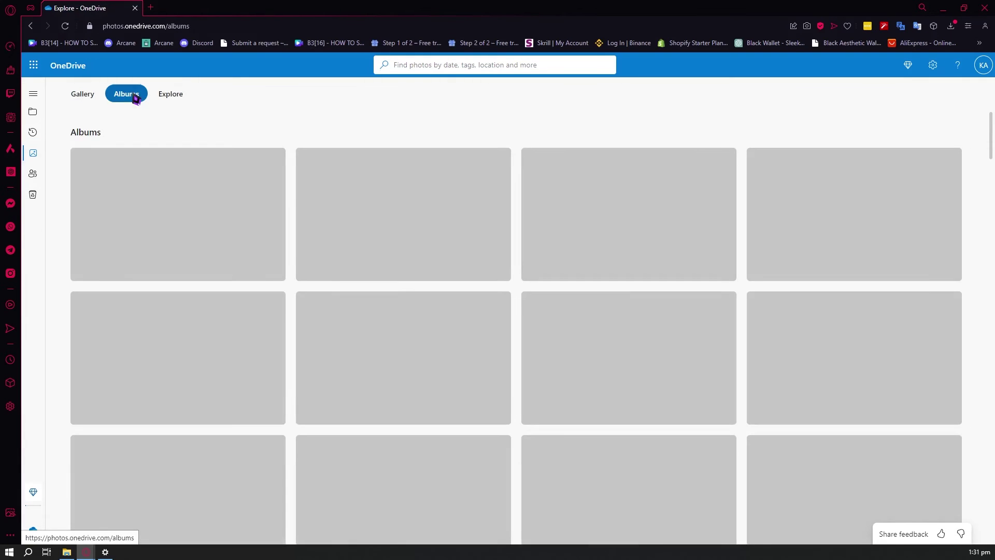
pyautogui.click(84, 100)
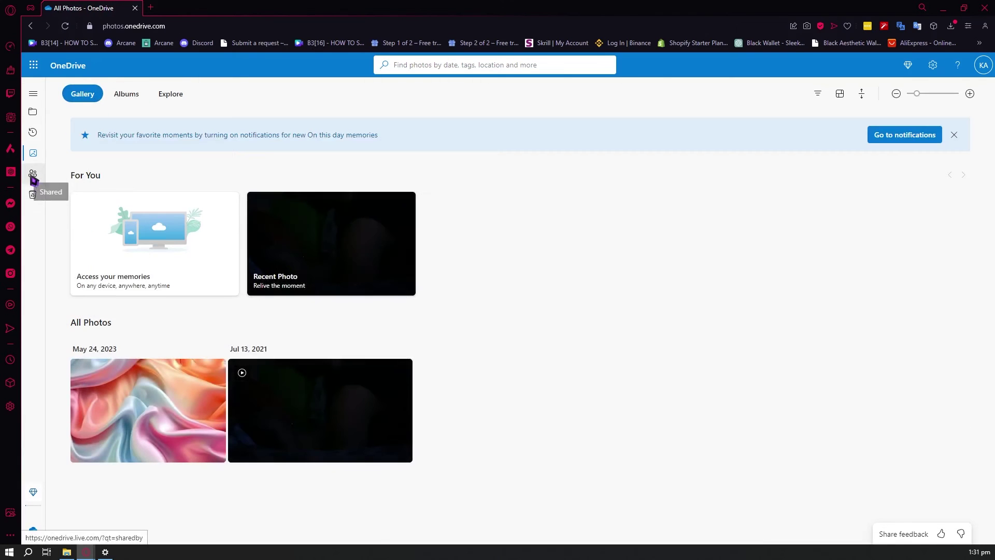
pyautogui.click(35, 174)
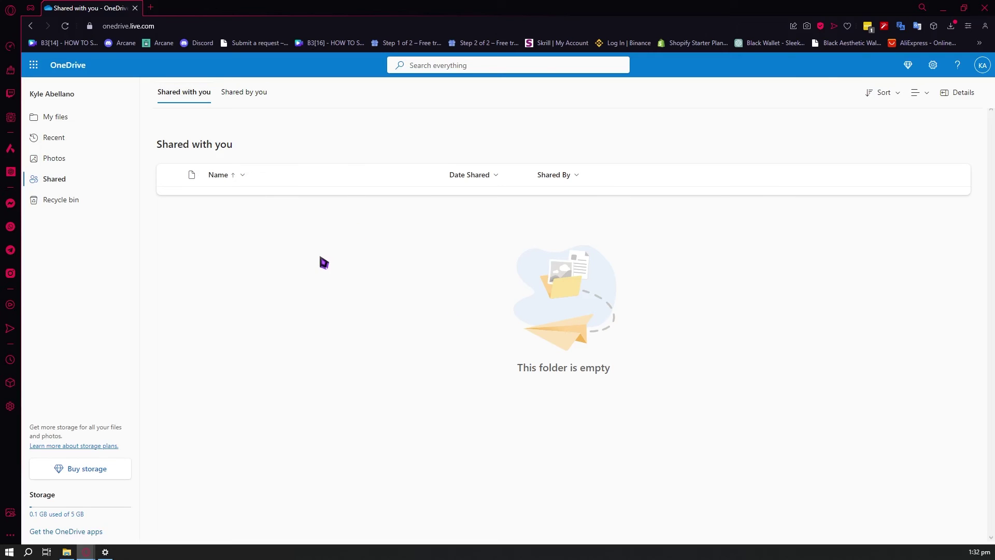
# Step: View Shared by you and the Recycle bin's one deleted png, then go back to My files
pyautogui.click(253, 94)
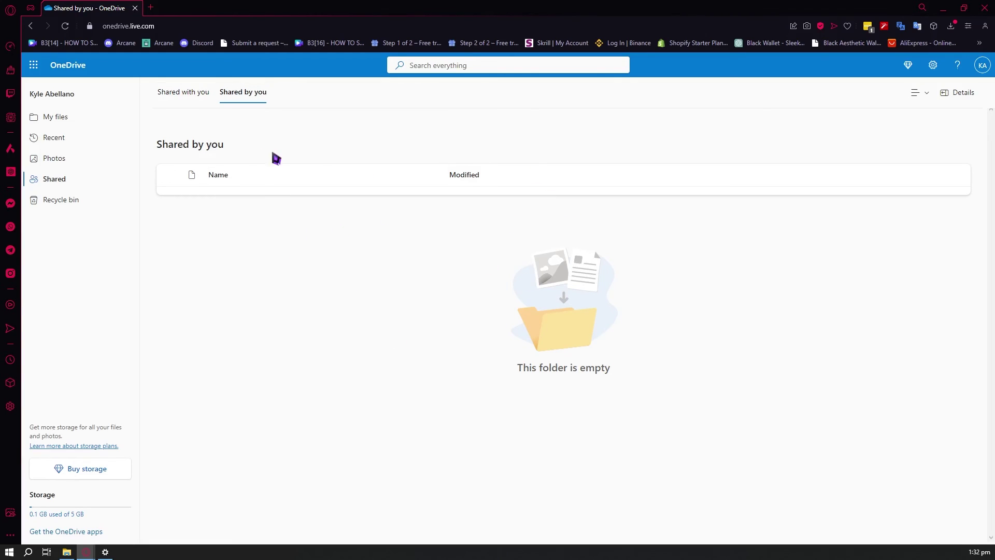
pyautogui.click(83, 199)
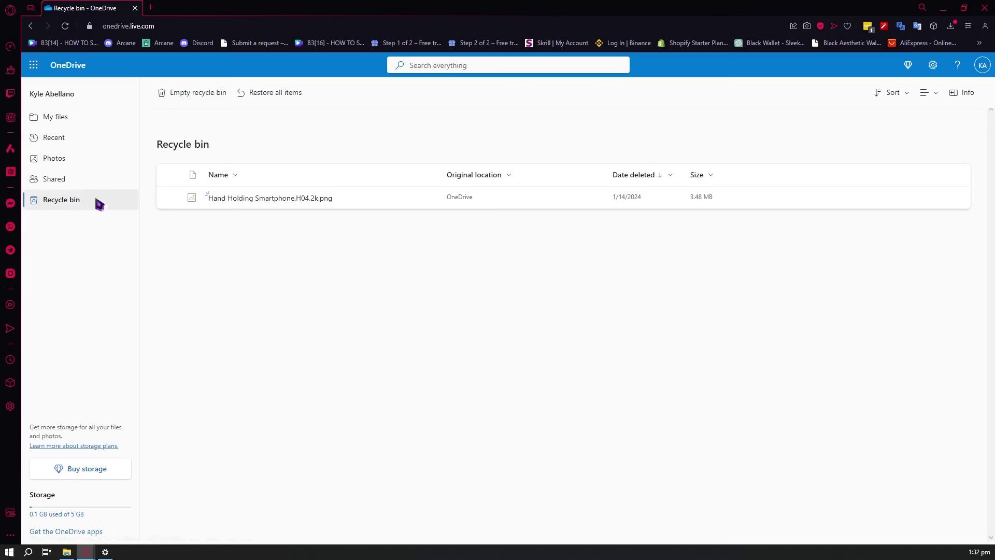
pyautogui.click(65, 118)
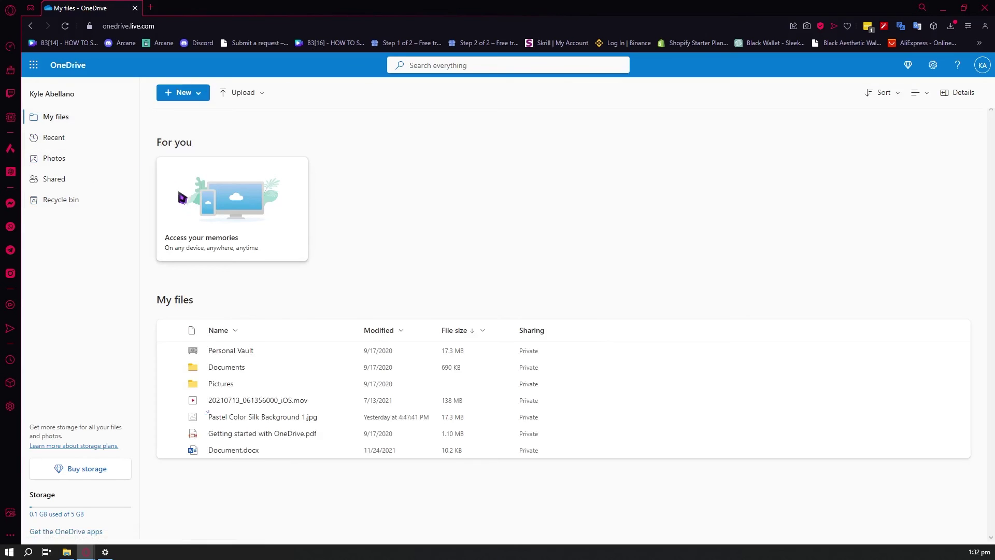
pyautogui.click(78, 472)
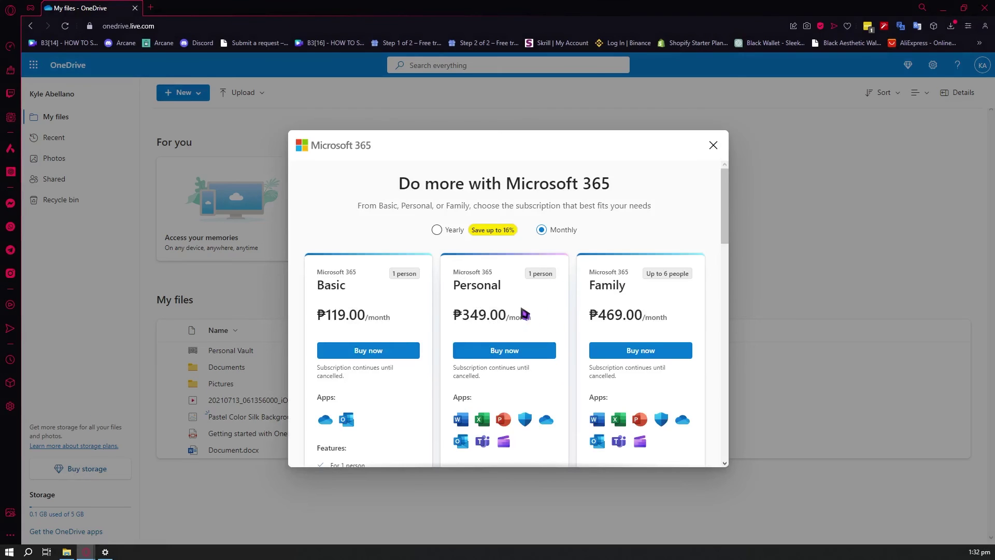
pyautogui.scroll(-5, 523, 313)
pyautogui.scroll(5, 553, 342)
pyautogui.scroll(-10, 538, 262)
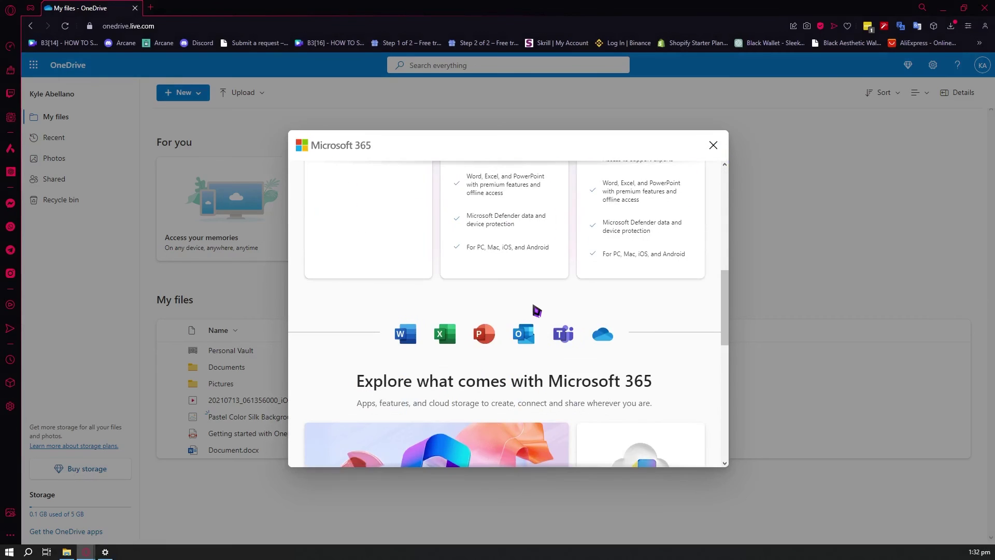
pyautogui.scroll(10, 678, 197)
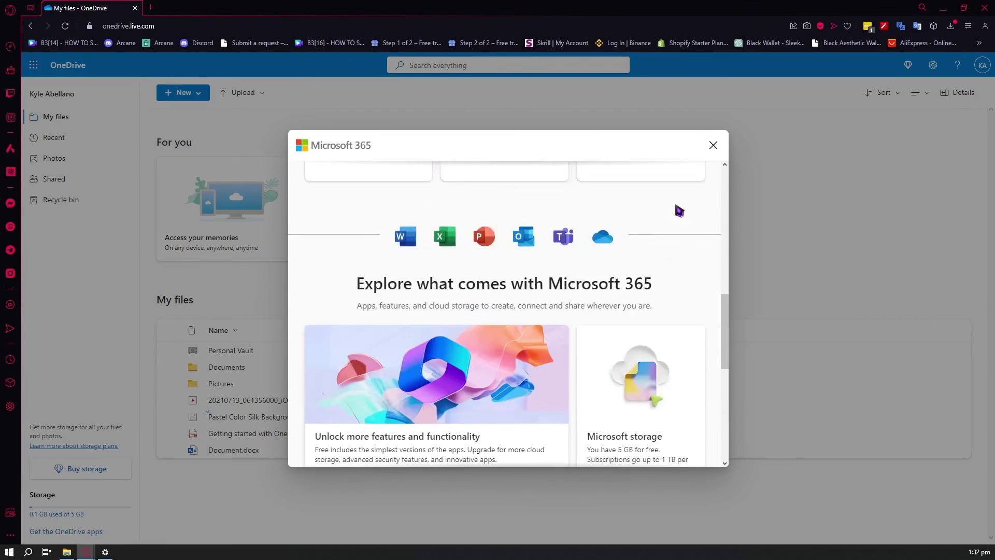
pyautogui.click(713, 146)
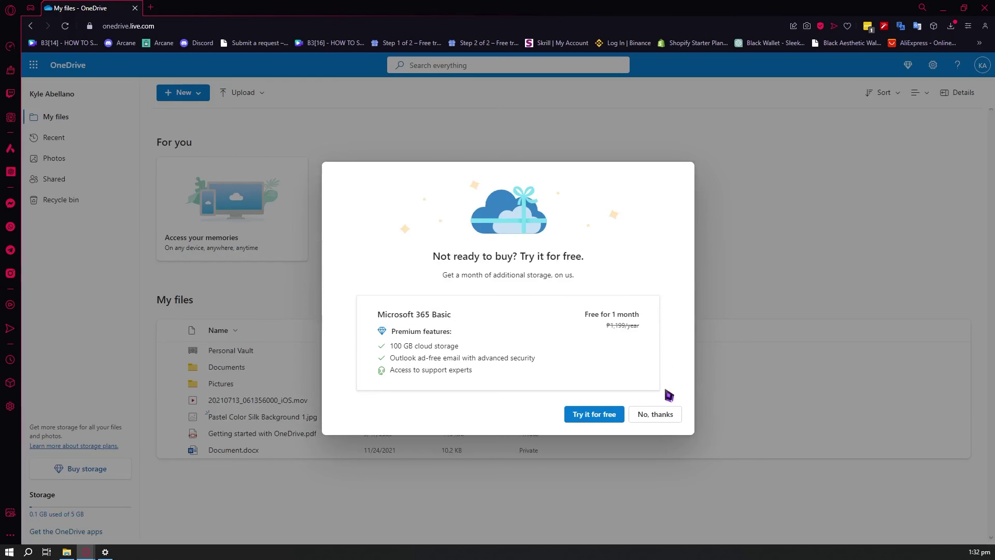
pyautogui.click(657, 416)
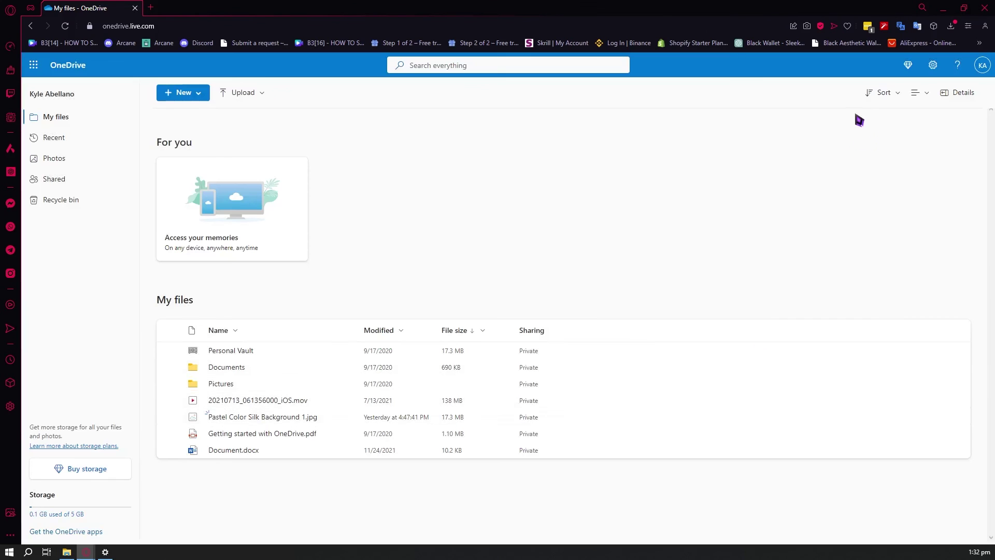